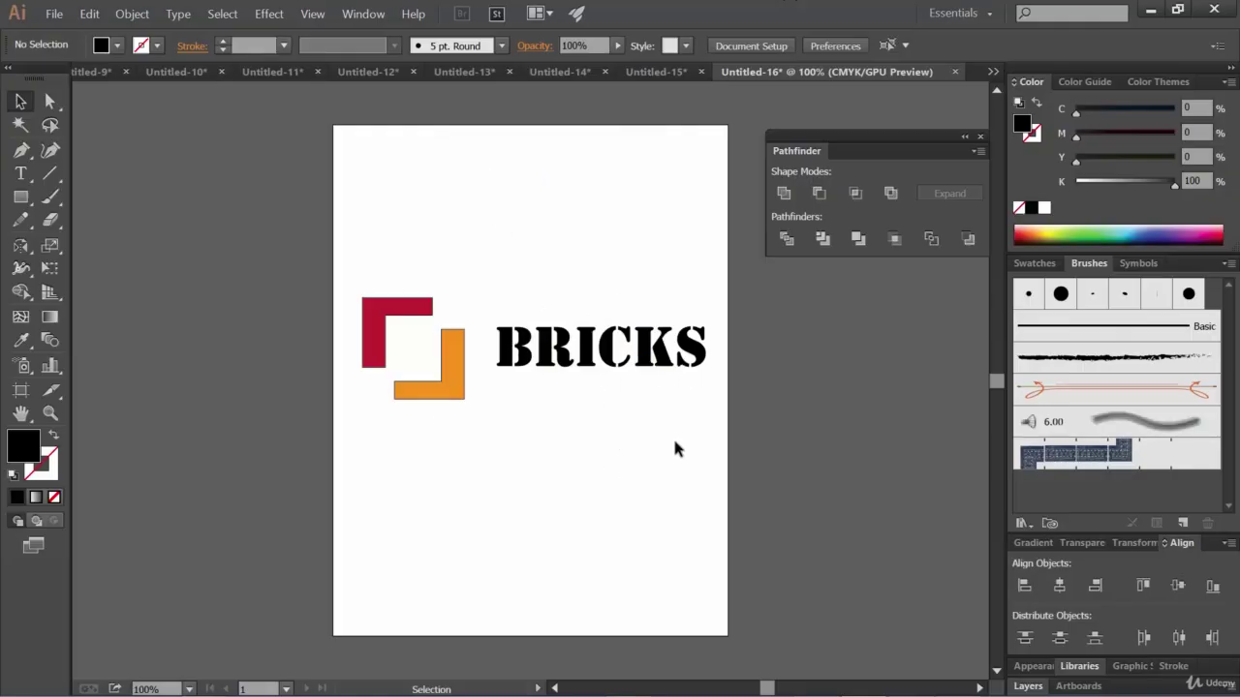
Save the BRICKS logo document under the new name logo1.
left_click(53, 16)
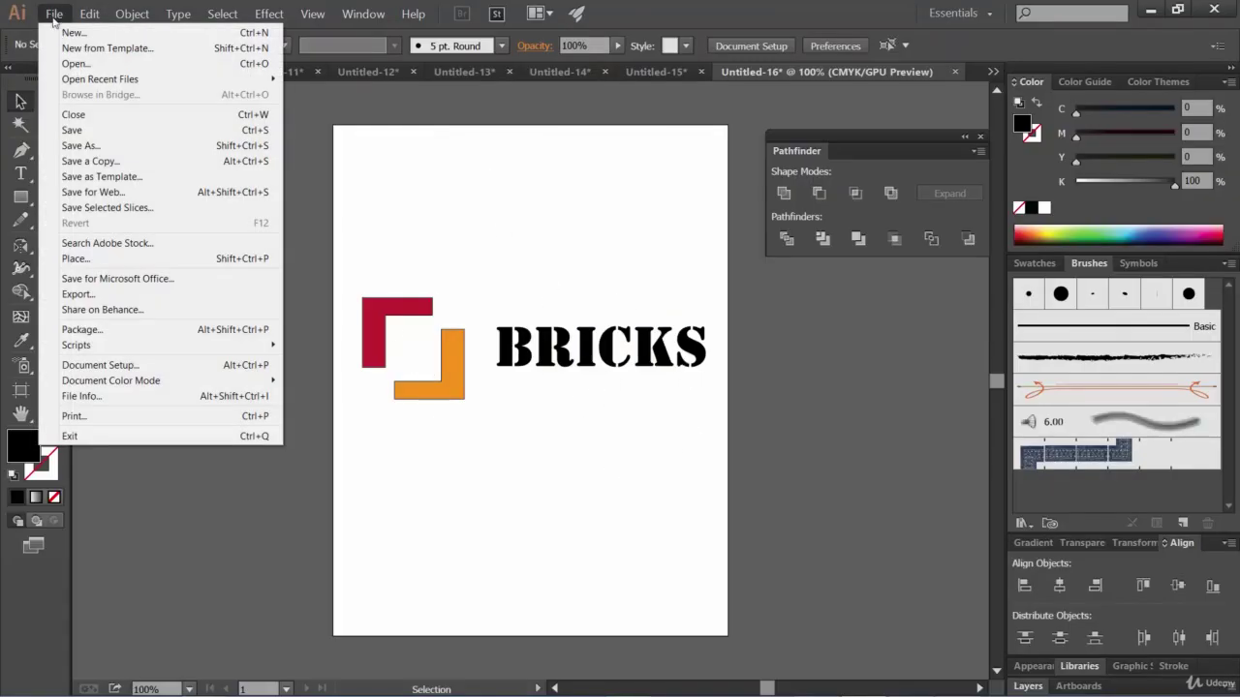
left_click(95, 145)
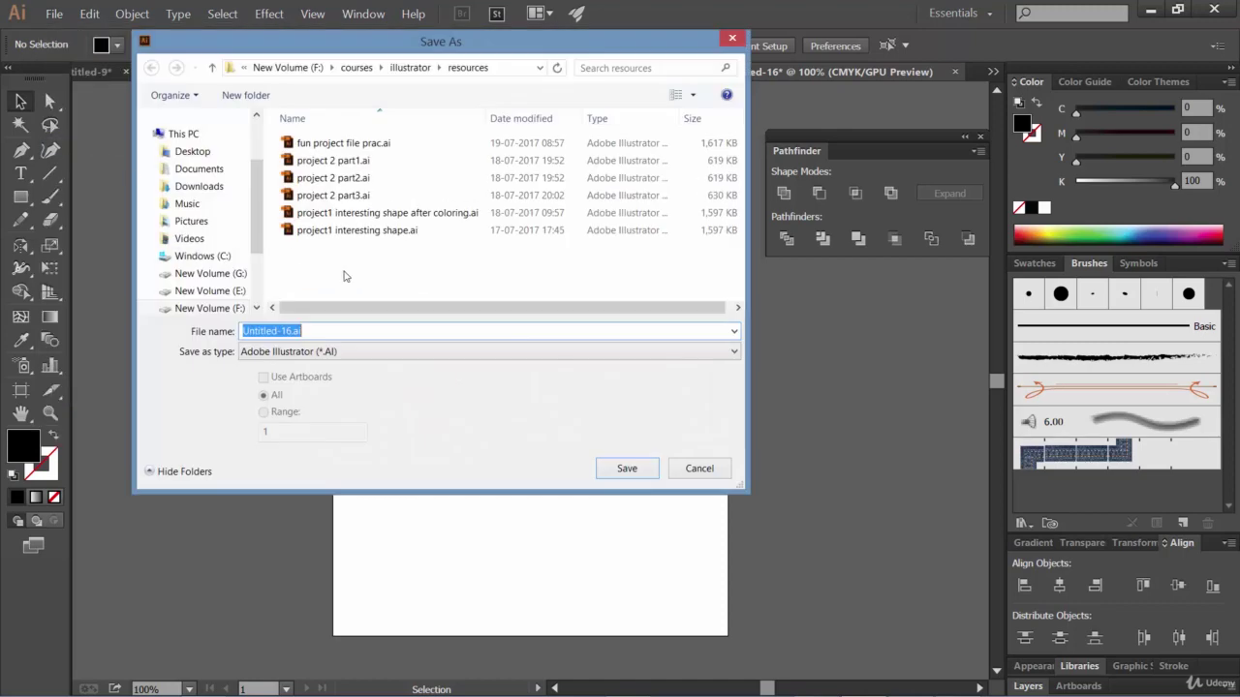
key("BackSpace")
left_click(628, 468)
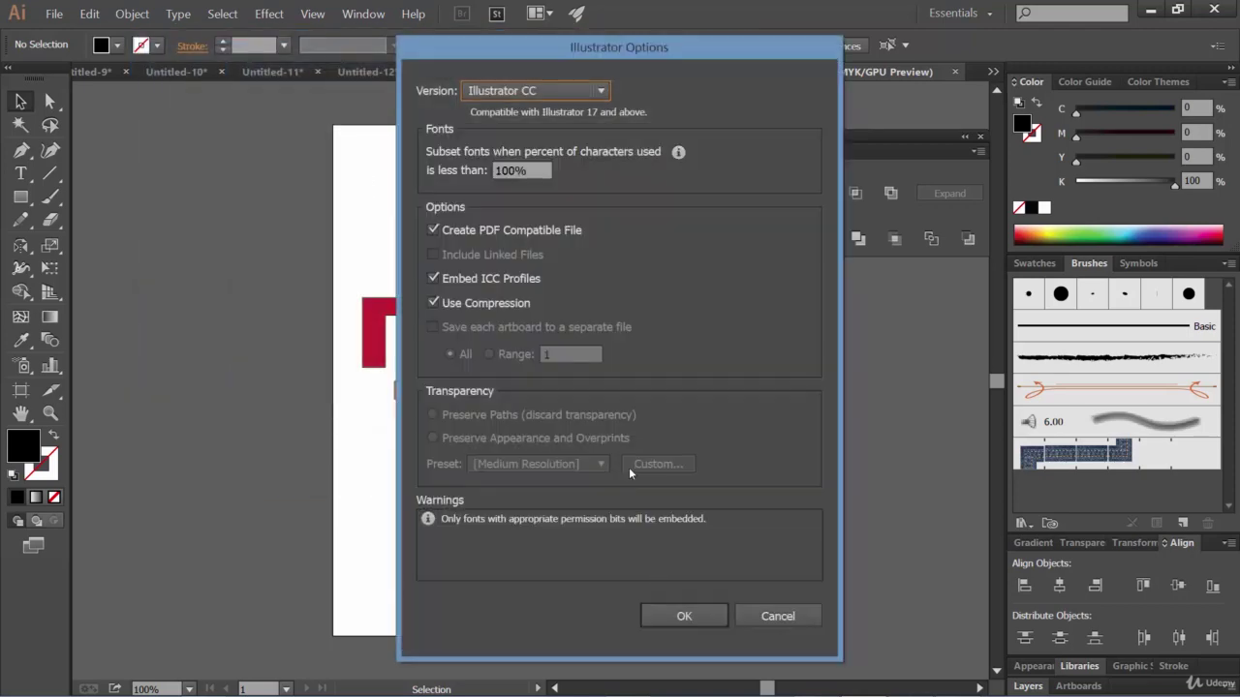
Confirm the logo1 Illustrator save options and create a new blank document.
left_click(692, 620)
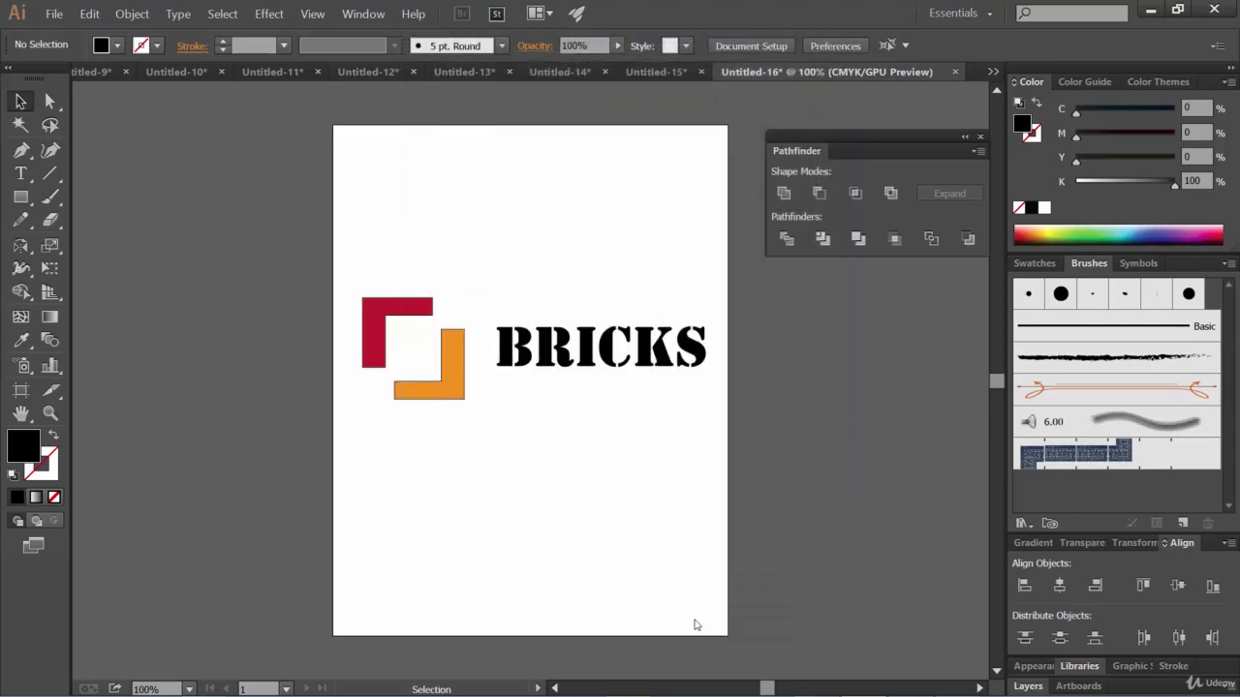
left_click(54, 14)
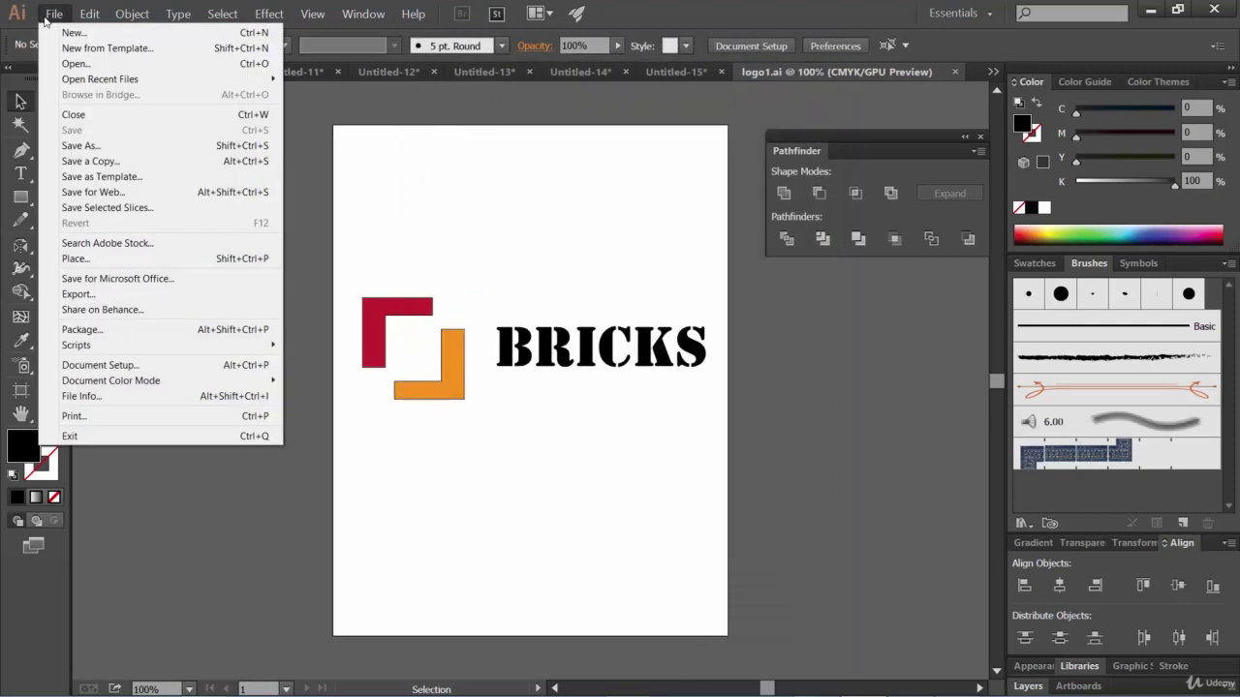
left_click(68, 31)
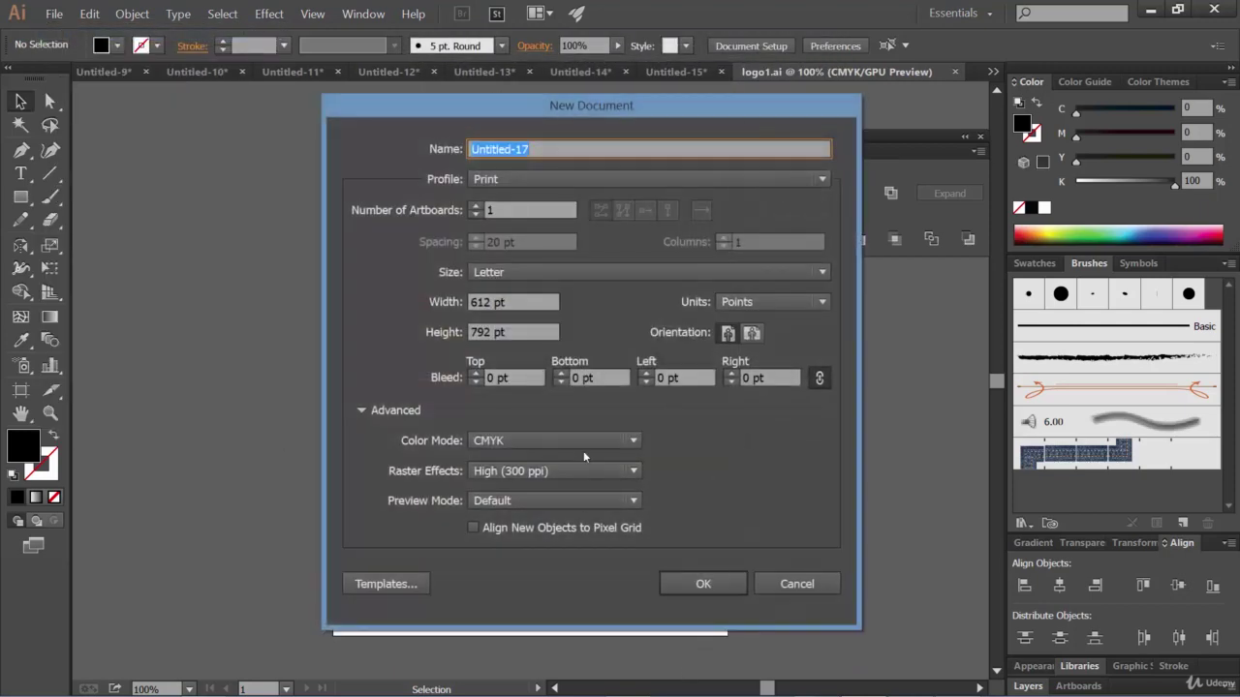
left_click(700, 585)
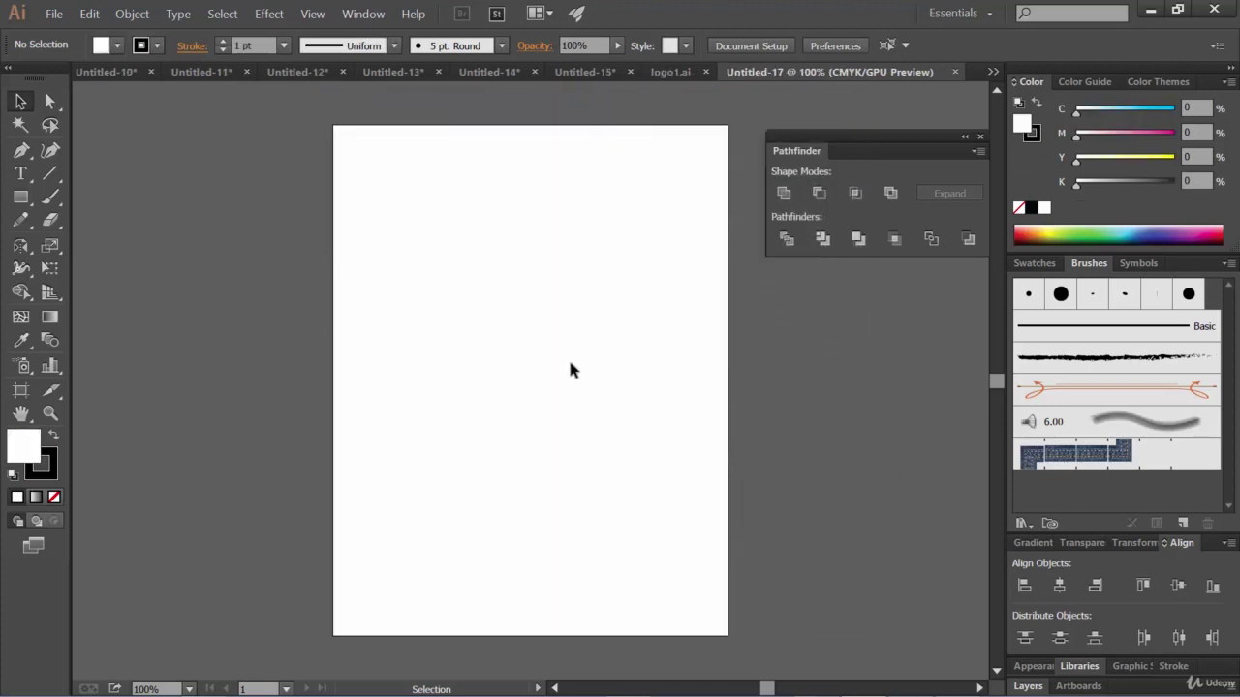
Draw a circle in the upper left of the artboard and fill it orange.
left_click(22, 197)
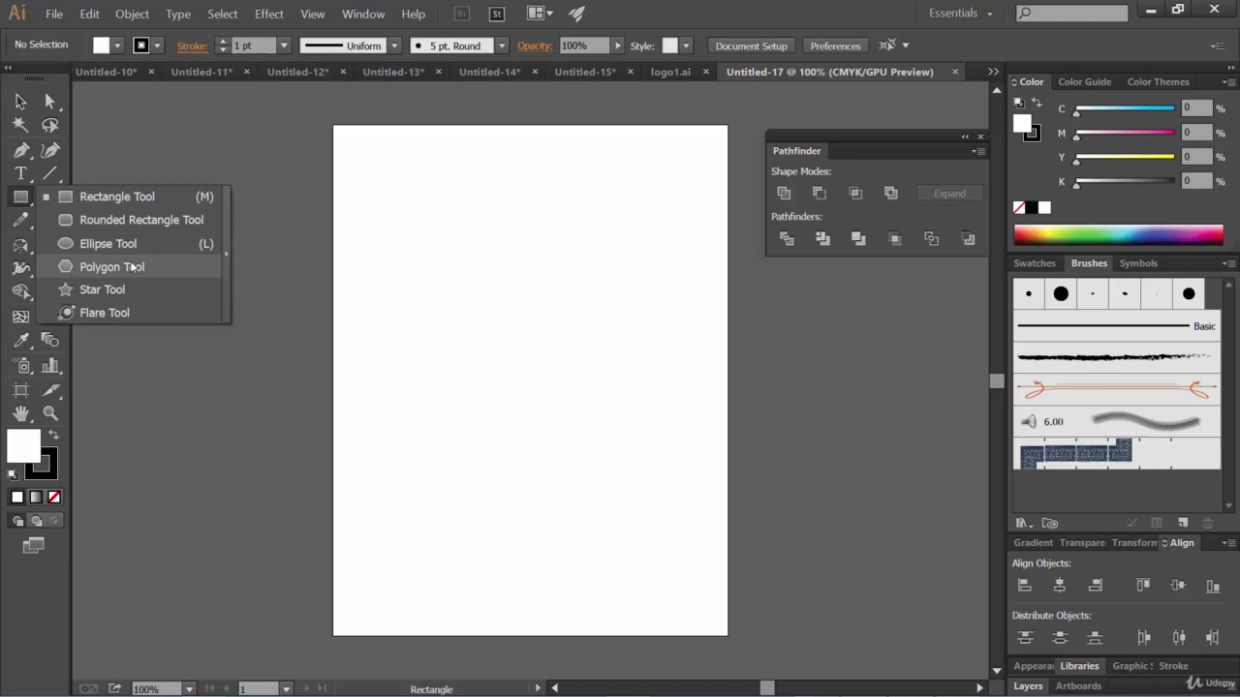
left_click(123, 245)
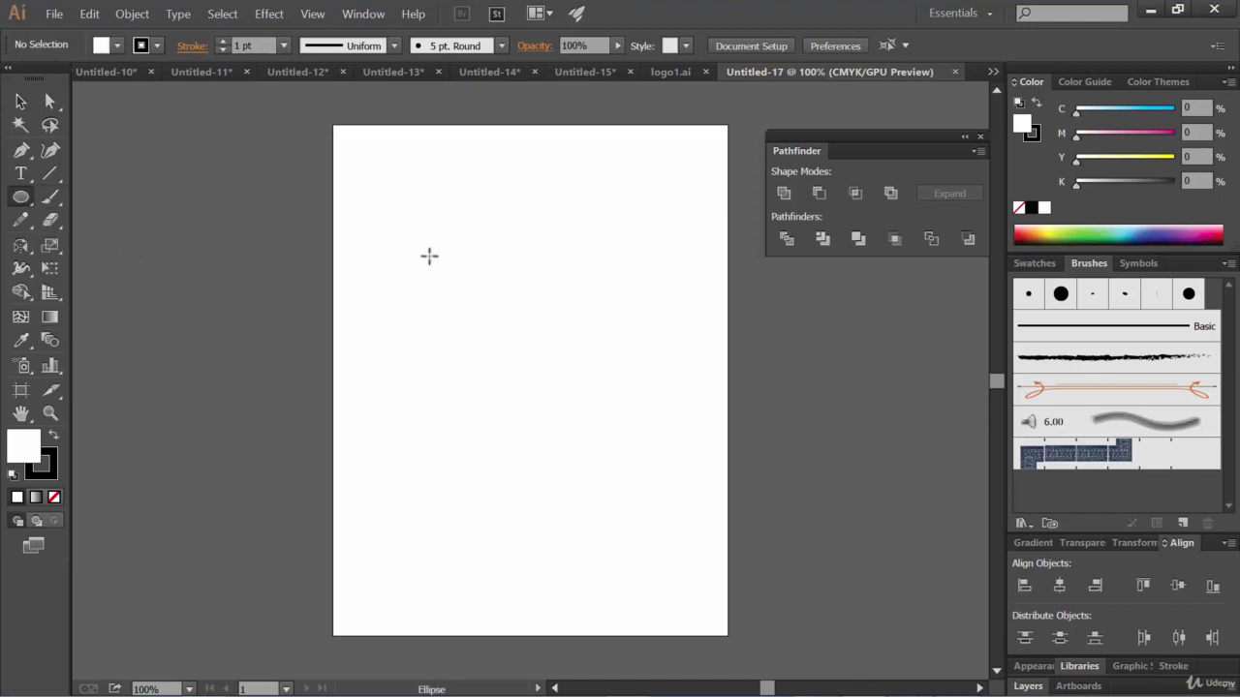
left_click_drag(394, 241, 499, 344)
left_click(117, 45)
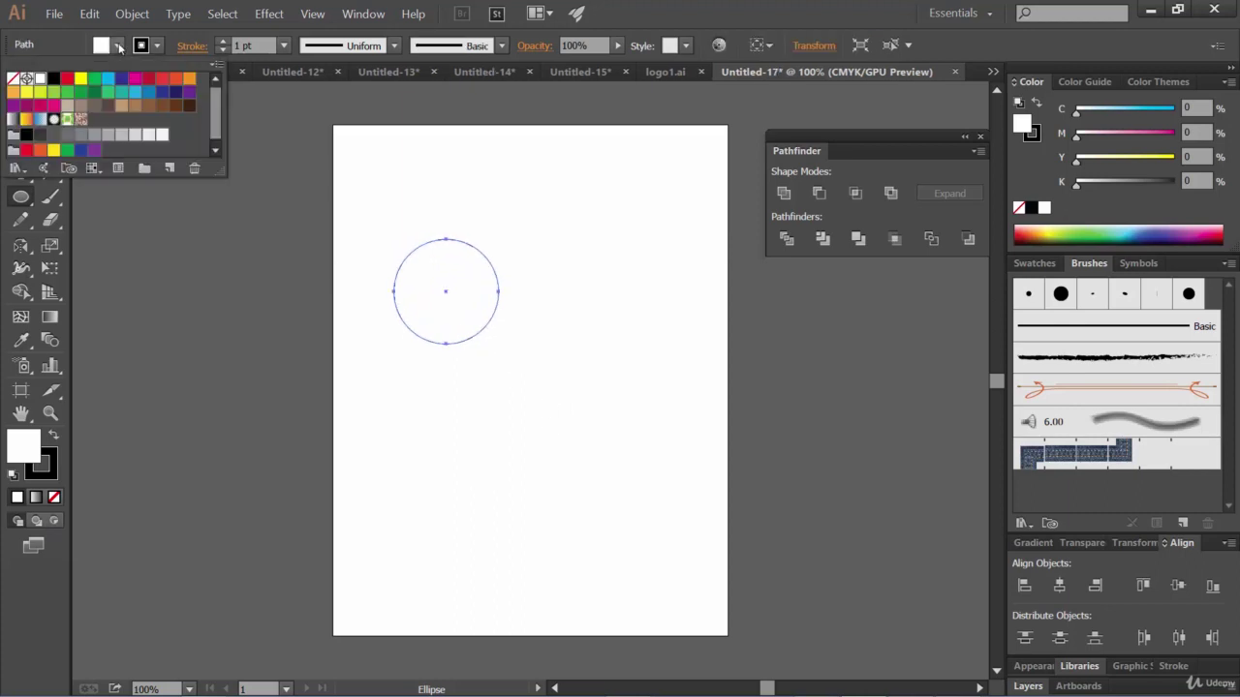
left_click(191, 82)
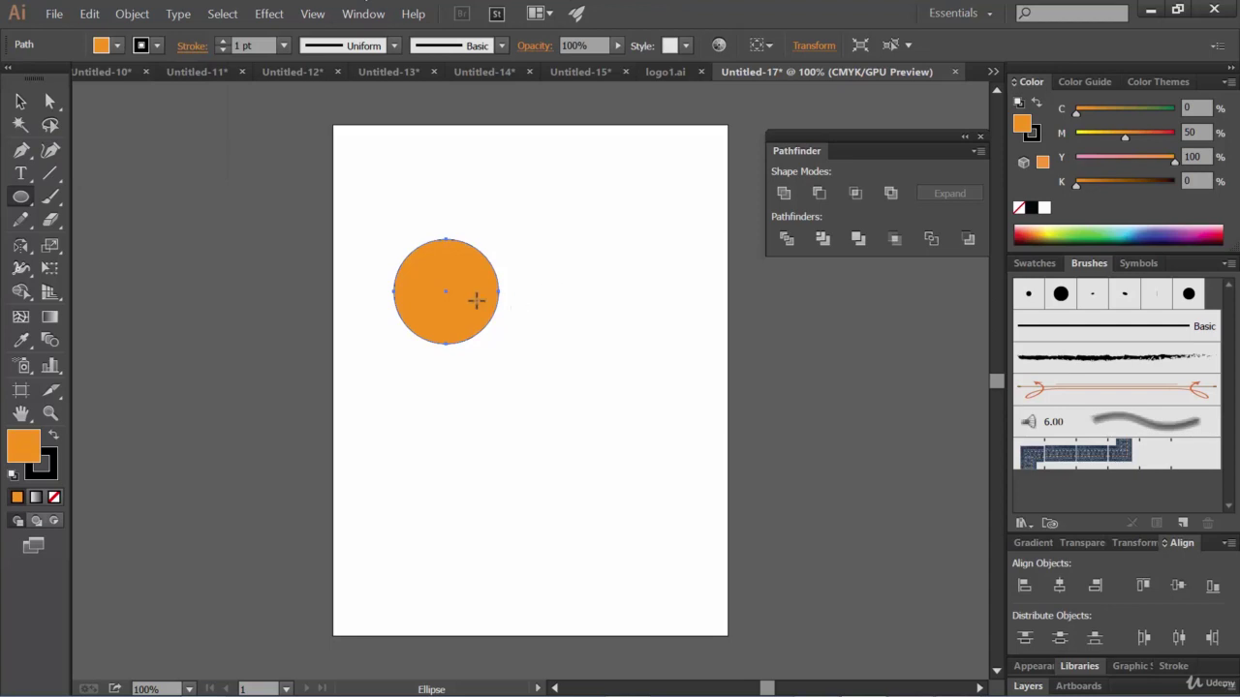
Duplicate the circle offset down-right and divide the overlapping pair with Pathfinder.
left_click(21, 100)
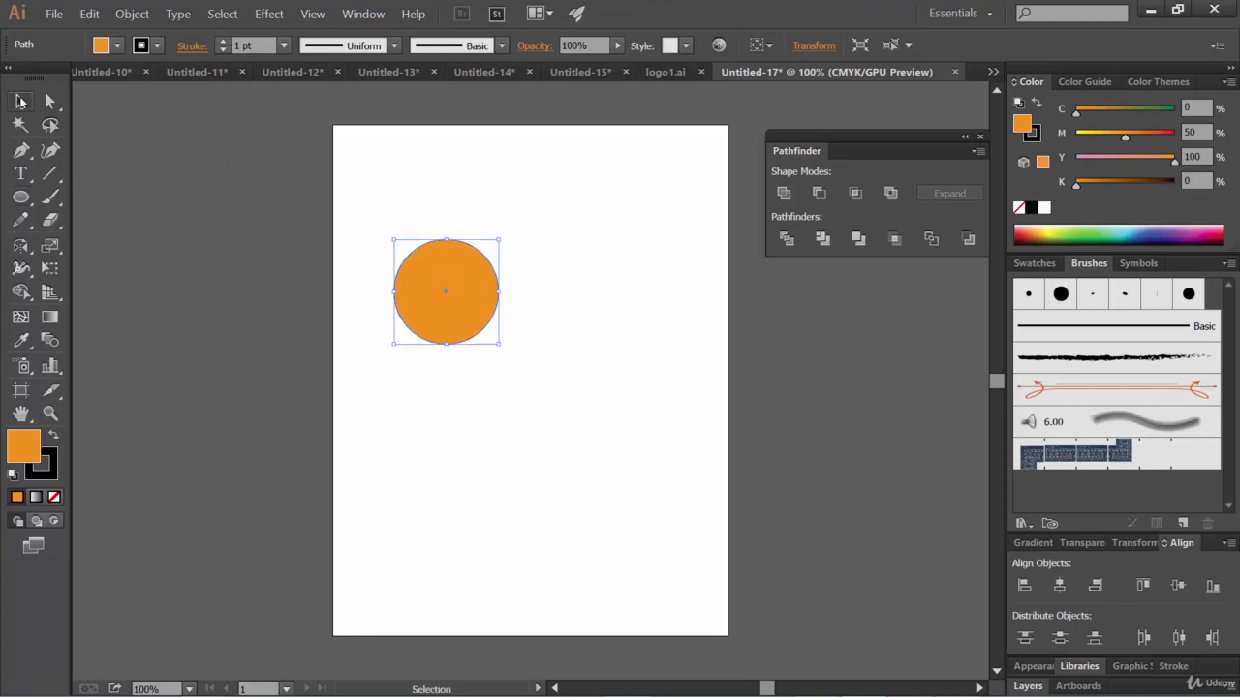
mouse_move(476, 298)
left_mouse_down()
mouse_move(533, 352)
mouse_move(523, 349)
left_mouse_up()
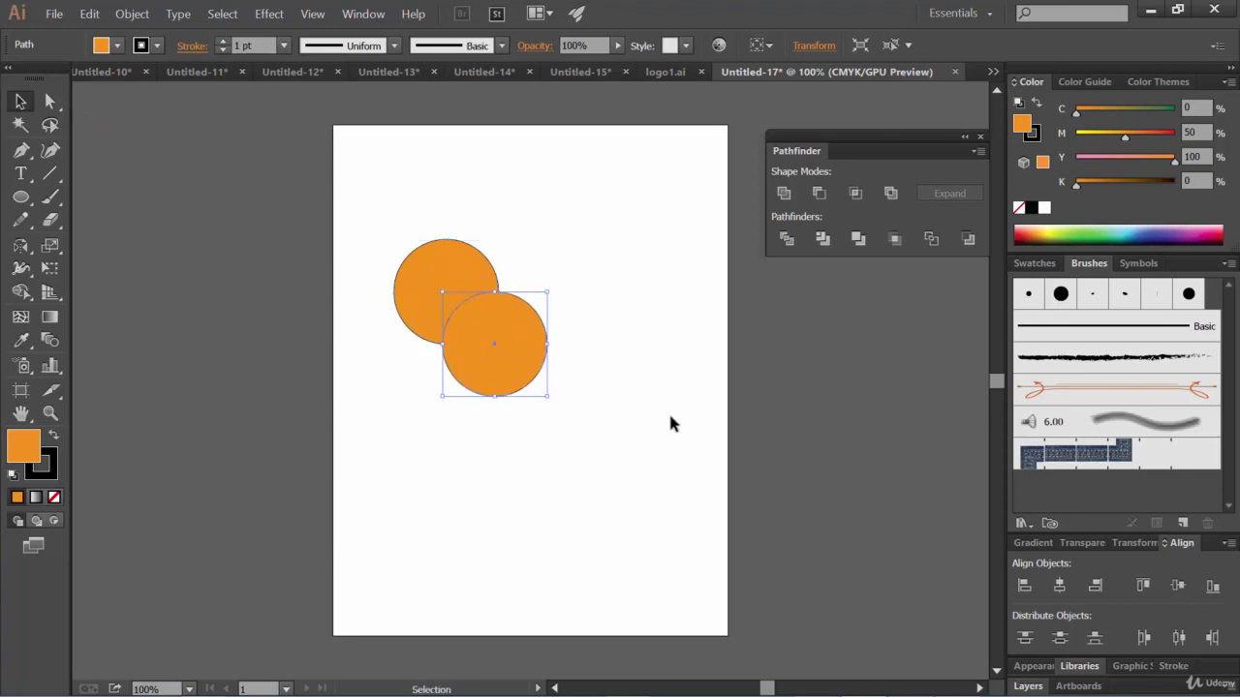
left_click_drag(566, 435, 388, 257)
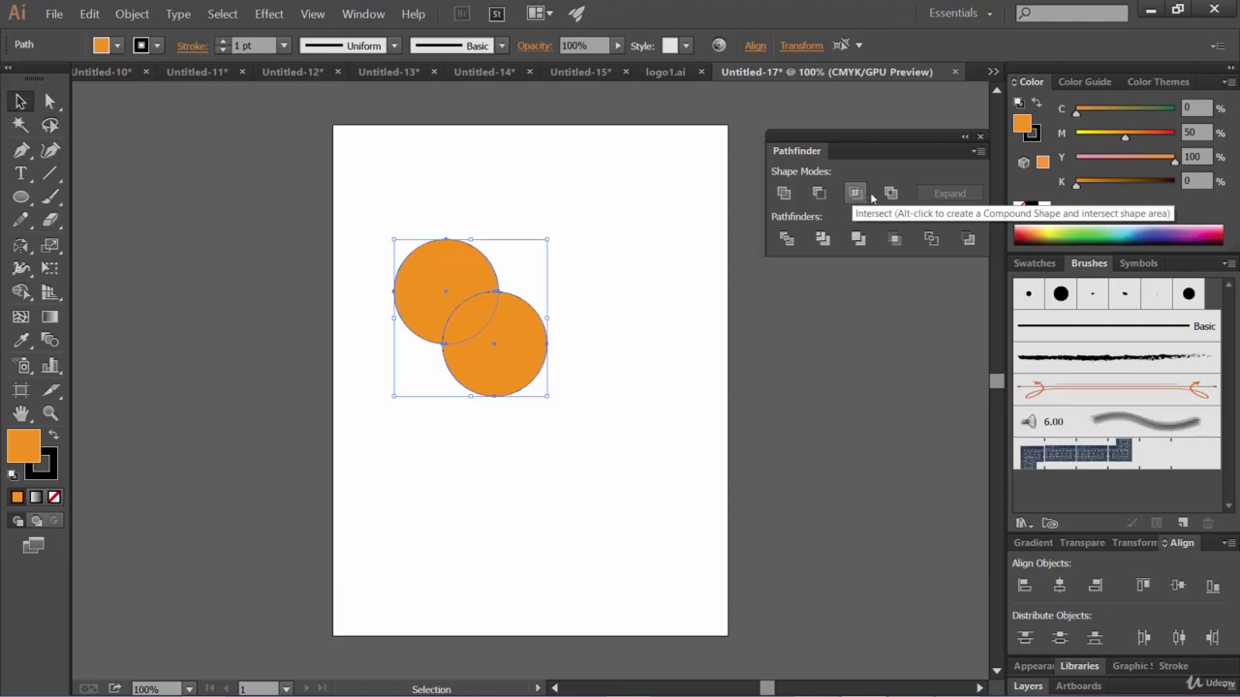
left_click(786, 239)
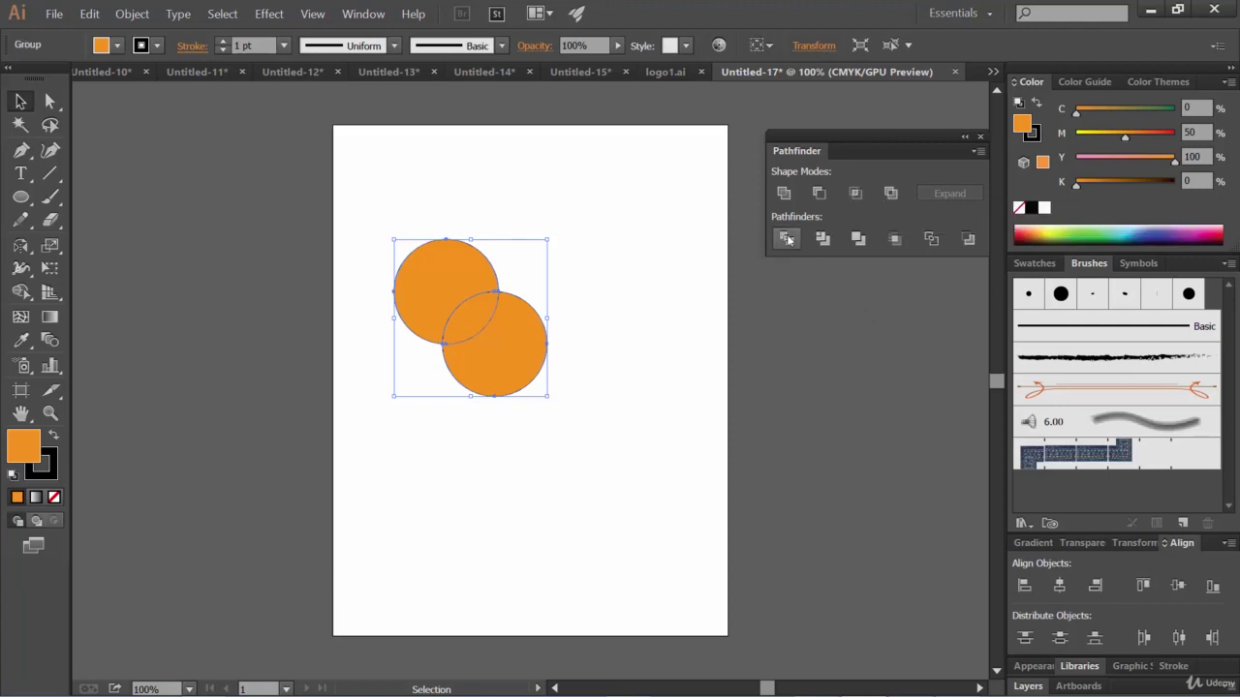
Pull the right circle piece and the lens piece down and right to open gaps.
left_click(540, 447)
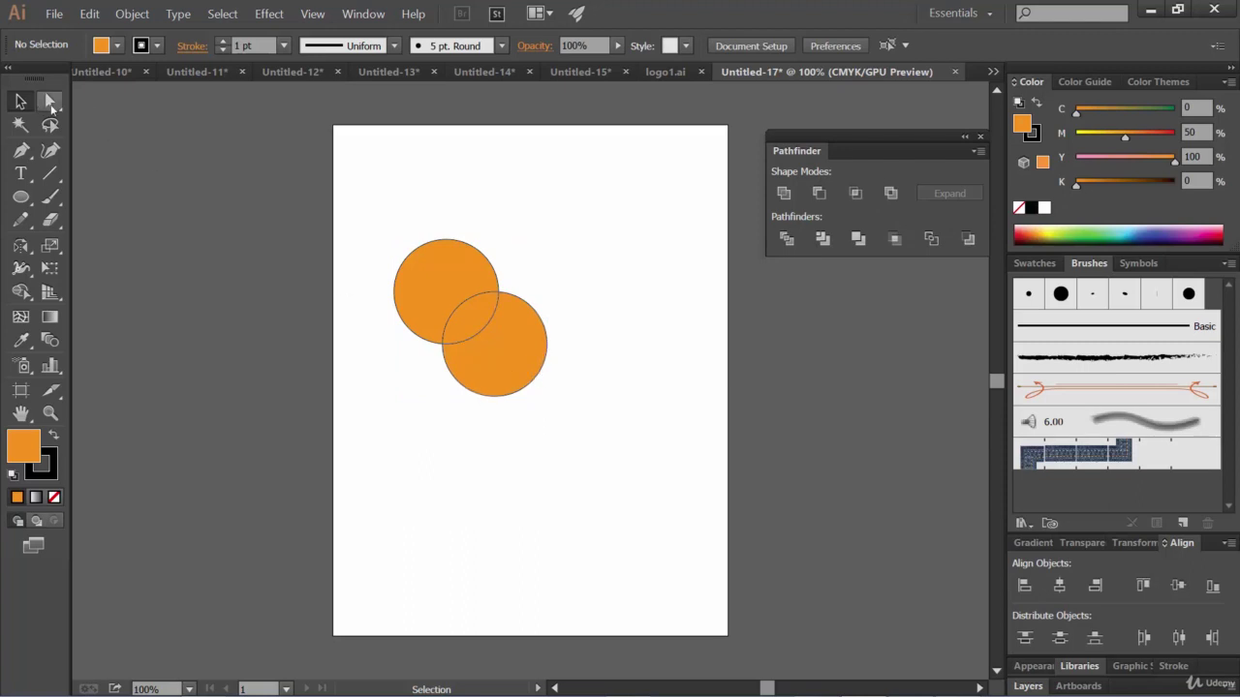
left_click(50, 103)
left_click(510, 356)
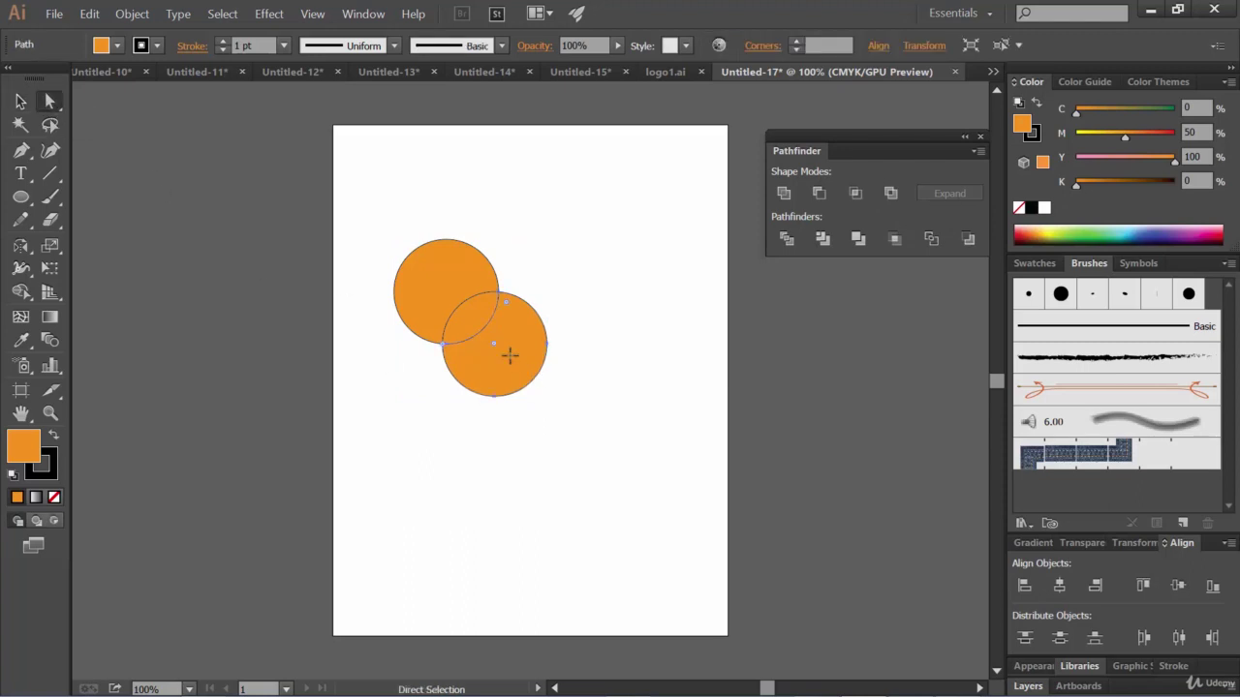
left_click_drag(515, 362, 529, 371)
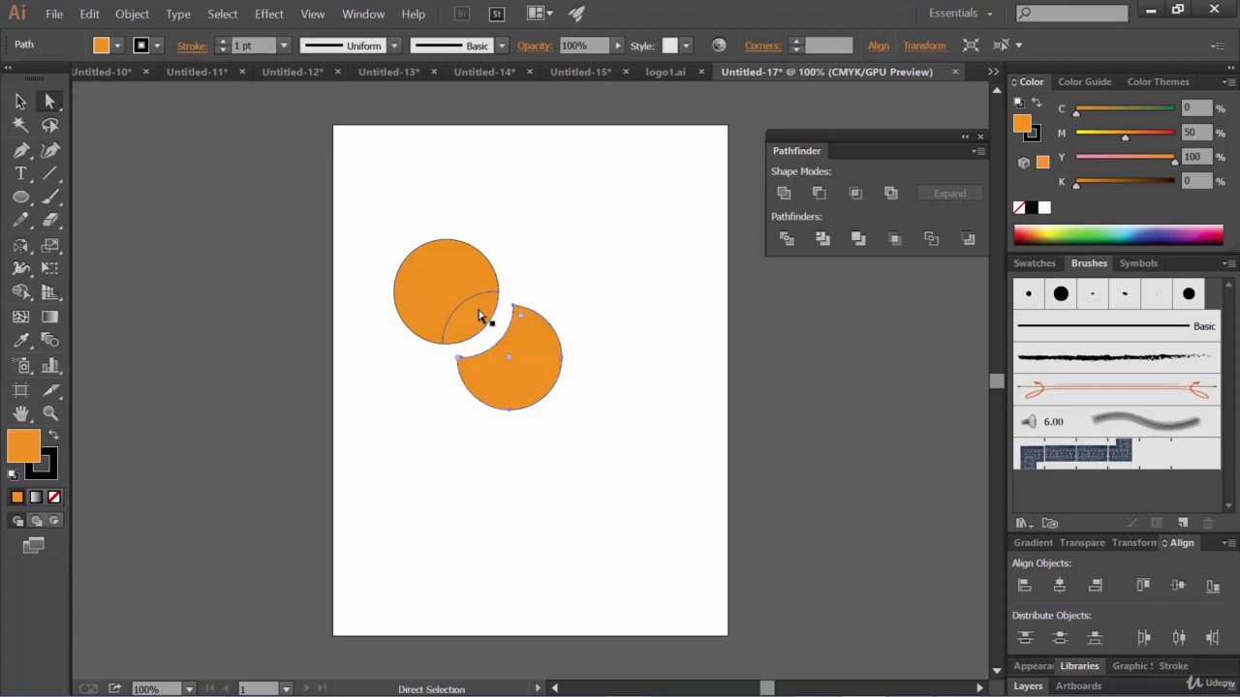
left_click_drag(478, 316, 488, 324)
Shrink the lens-shaped piece to about 55 by 51 pt so it fits the gap.
left_click(639, 444)
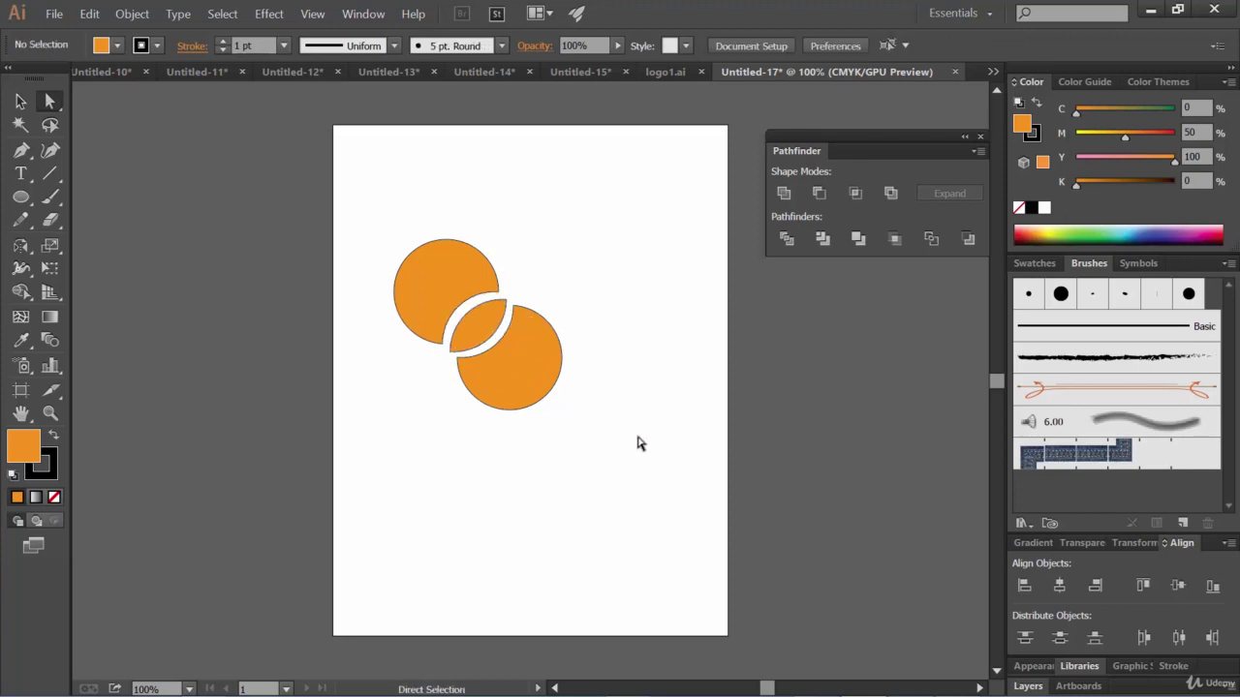
left_click(476, 326)
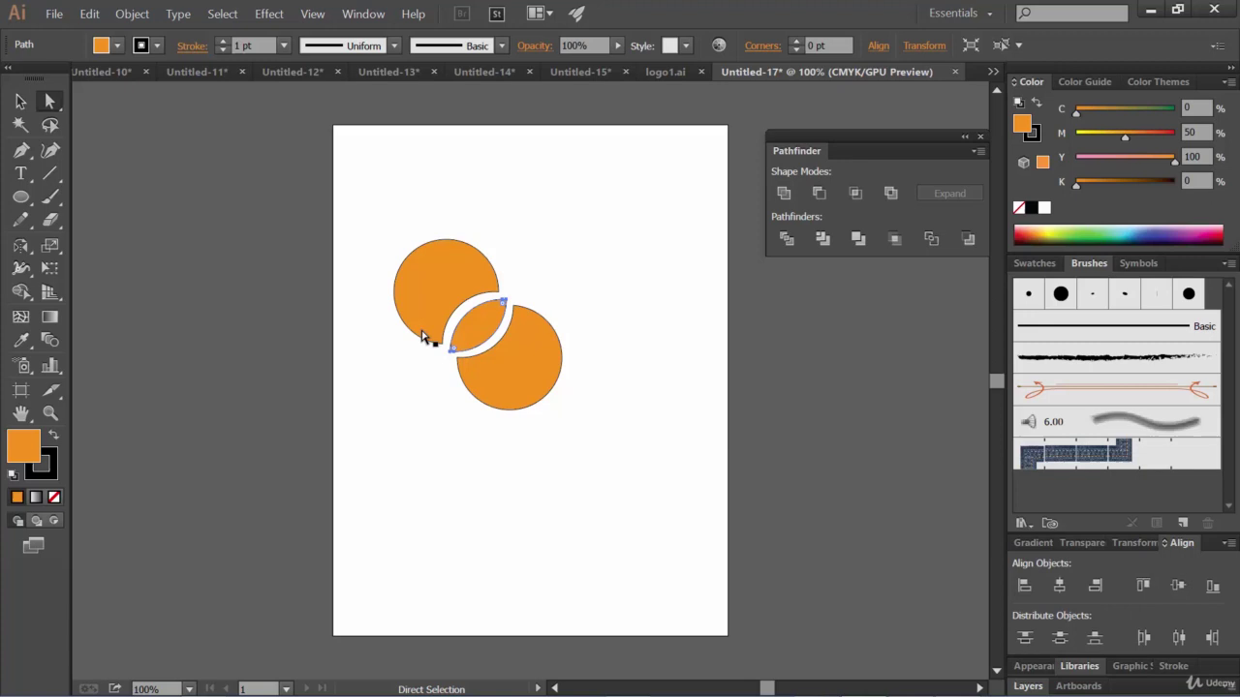
left_click(20, 101)
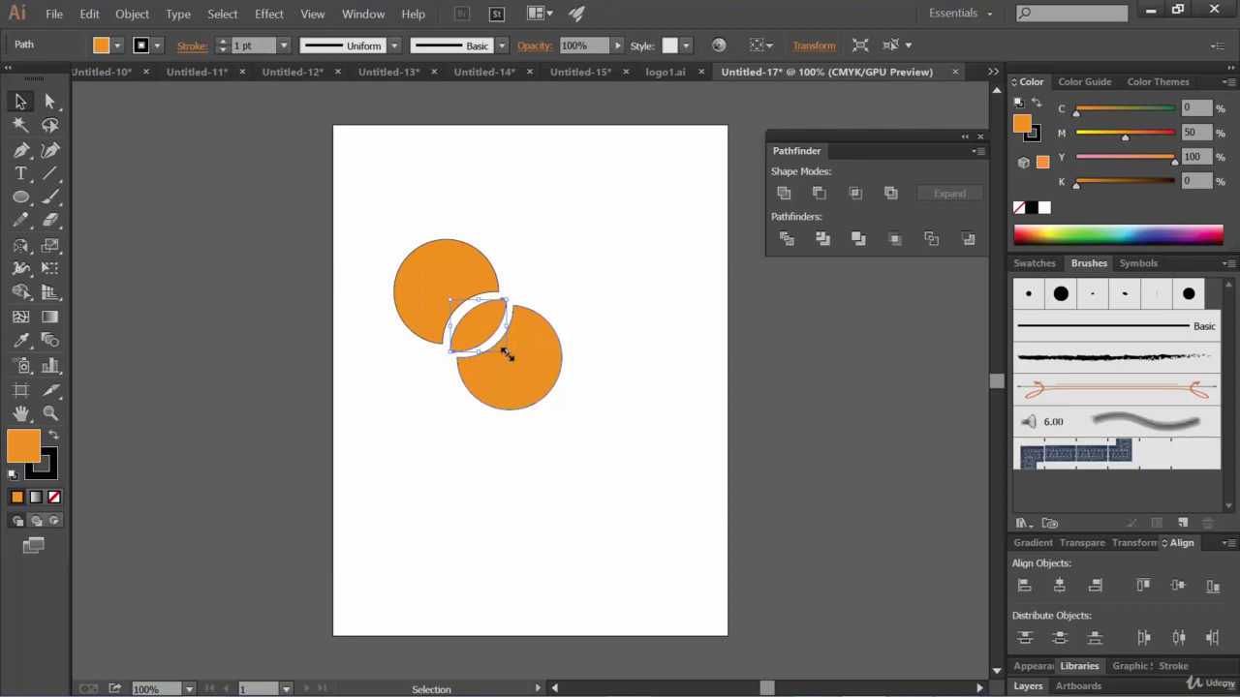
mouse_move(506, 355)
left_mouse_down()
mouse_move(456, 340)
mouse_move(451, 353)
mouse_move(463, 343)
left_mouse_up()
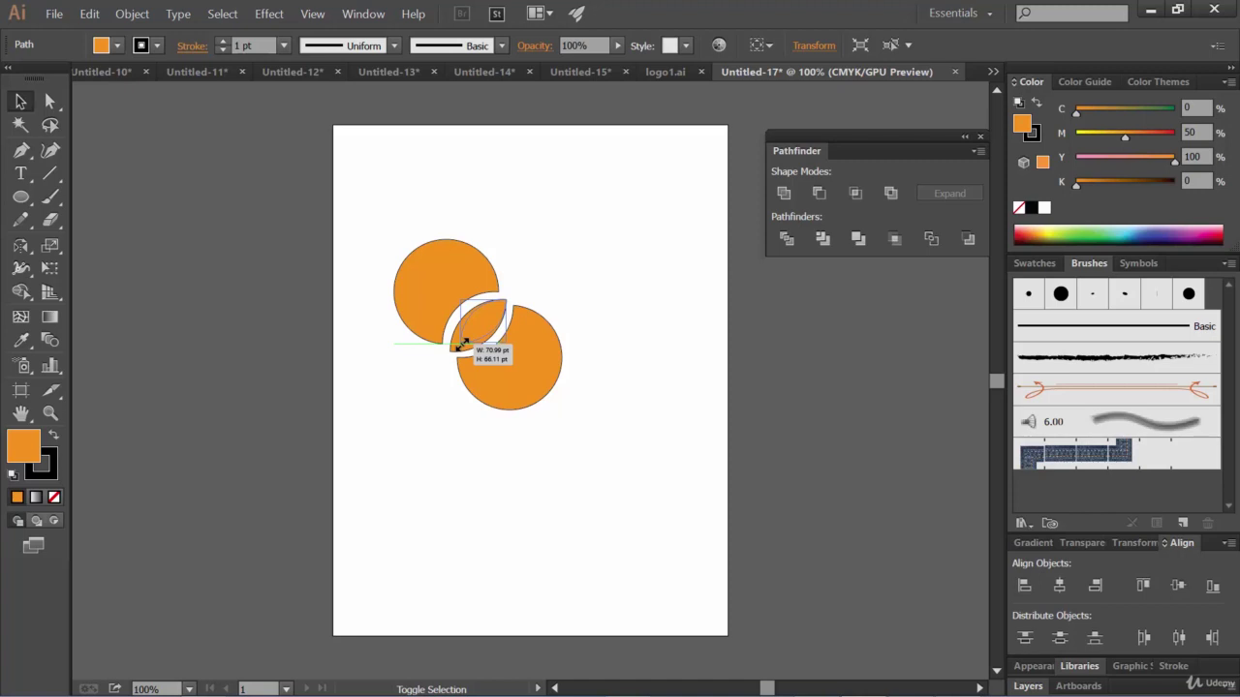
left_click_drag(463, 343, 463, 347)
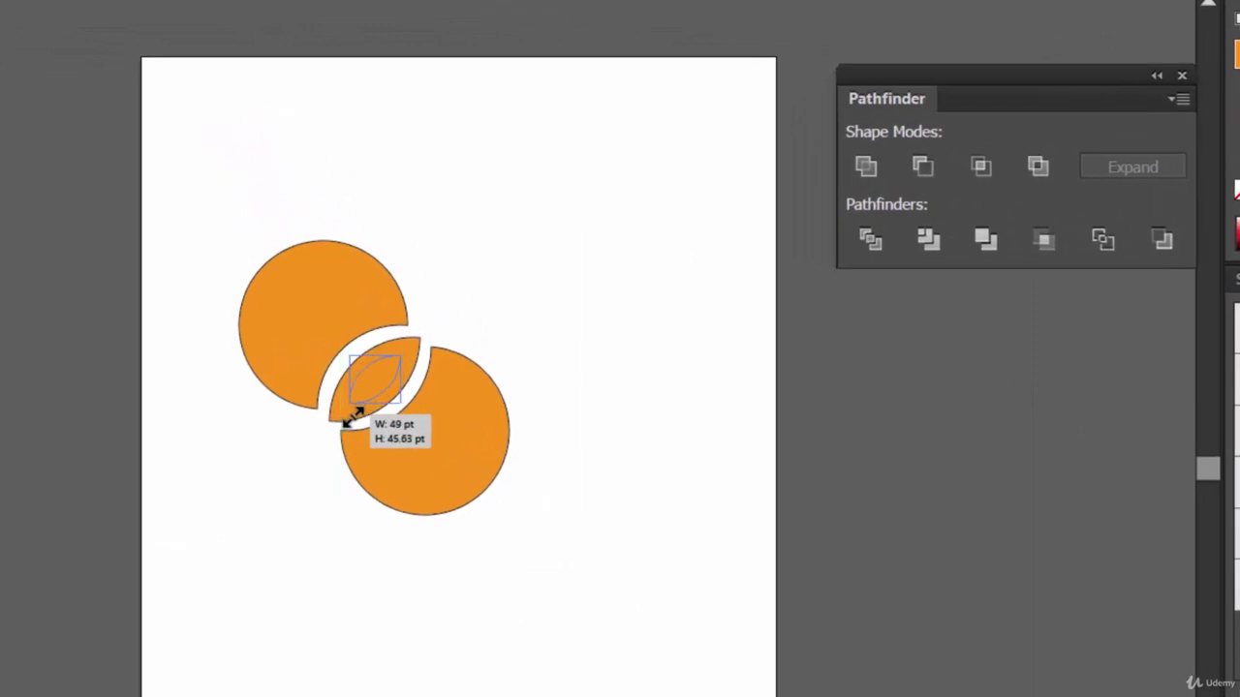
left_click_drag(354, 417, 354, 422)
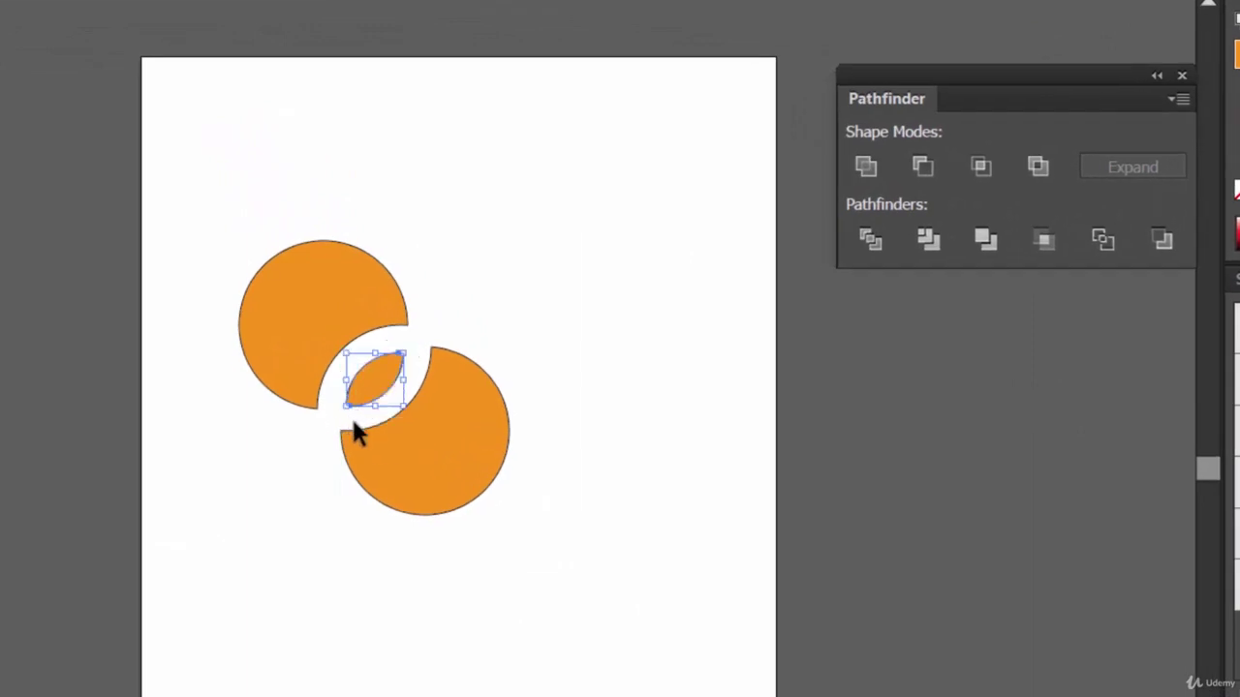
Temporarily fill the small centre lens piece black.
left_click(611, 500)
left_click(315, 283)
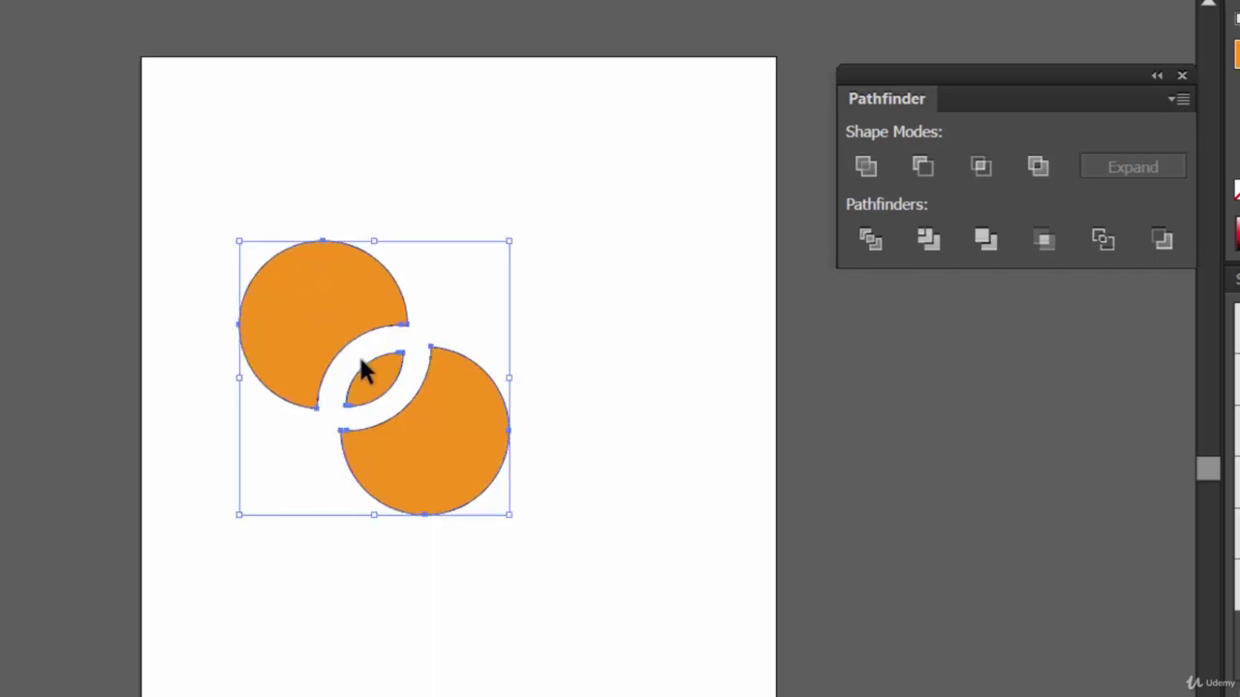
left_click(591, 467)
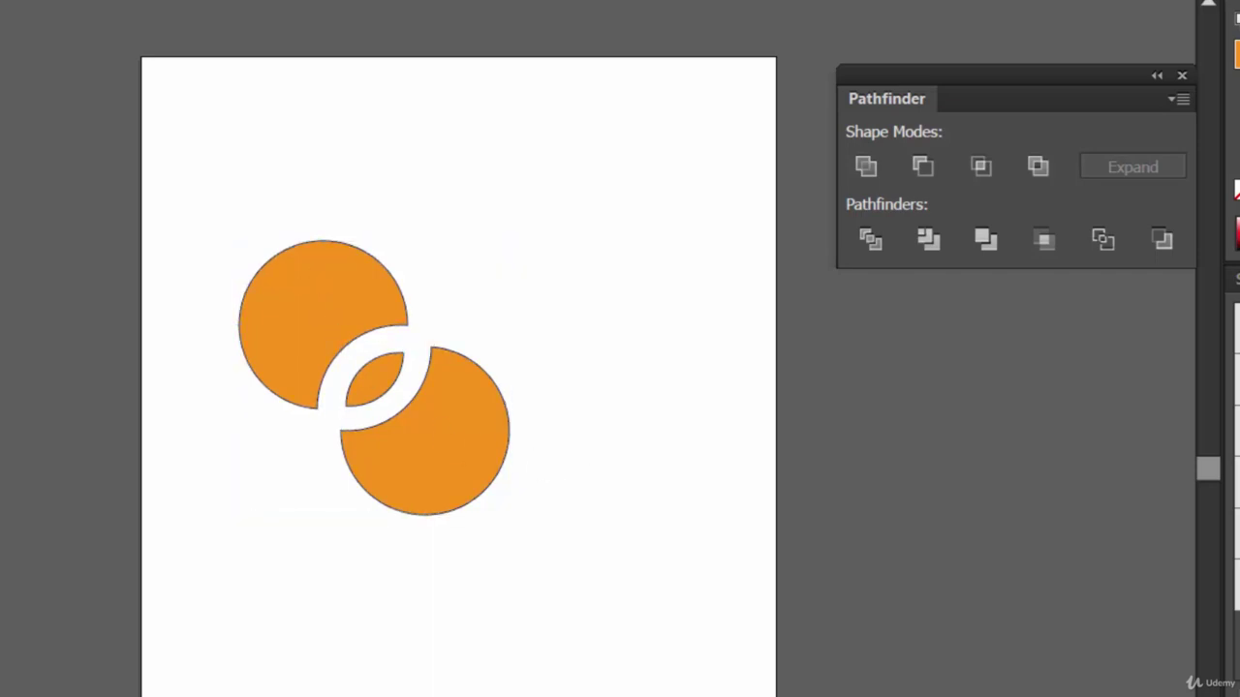
left_click(388, 388)
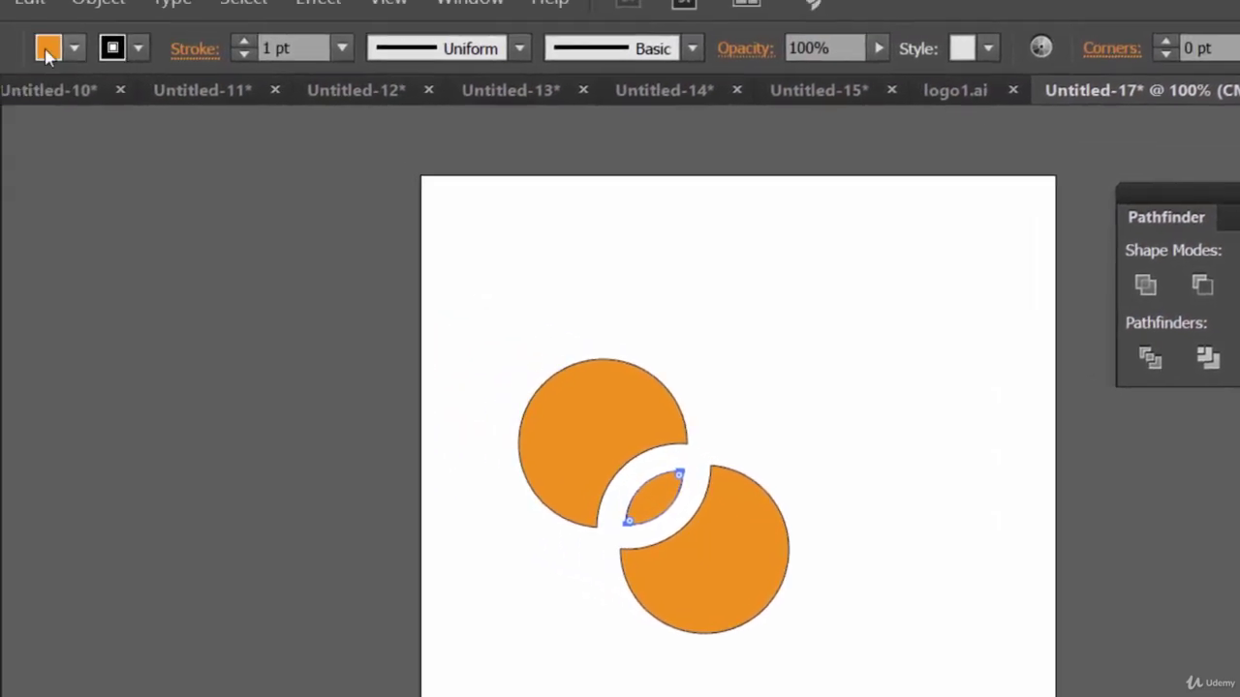
left_click(0, 17)
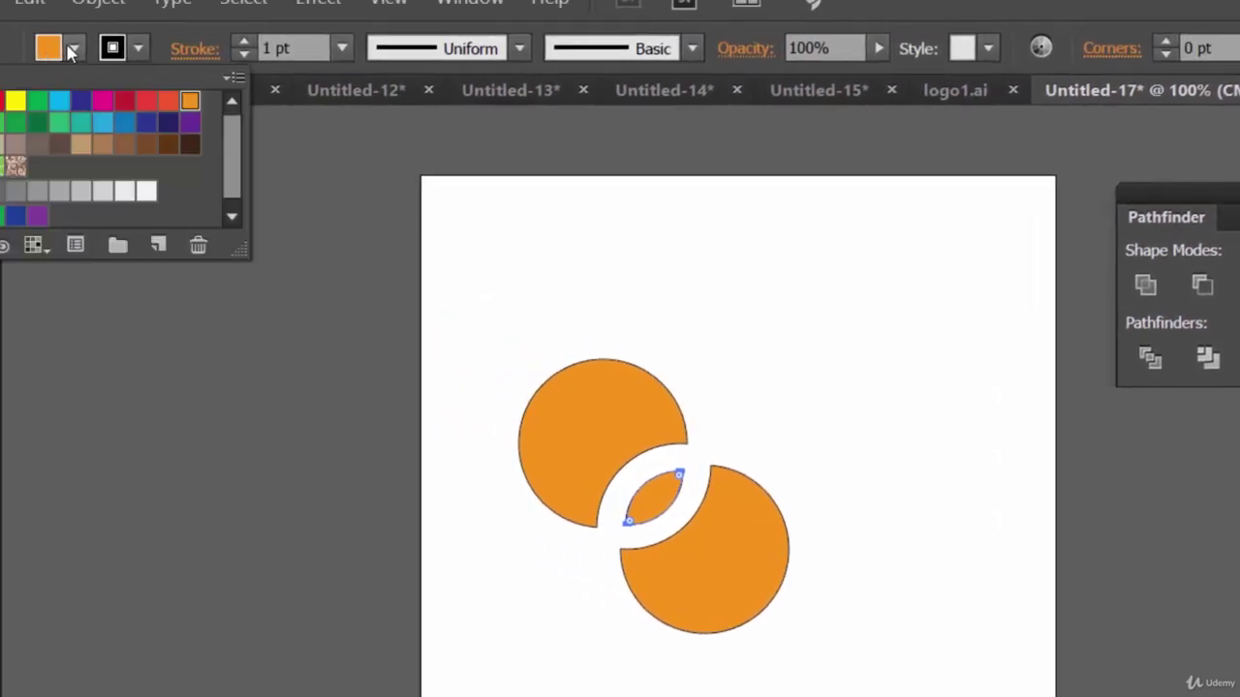
left_click(0, 100)
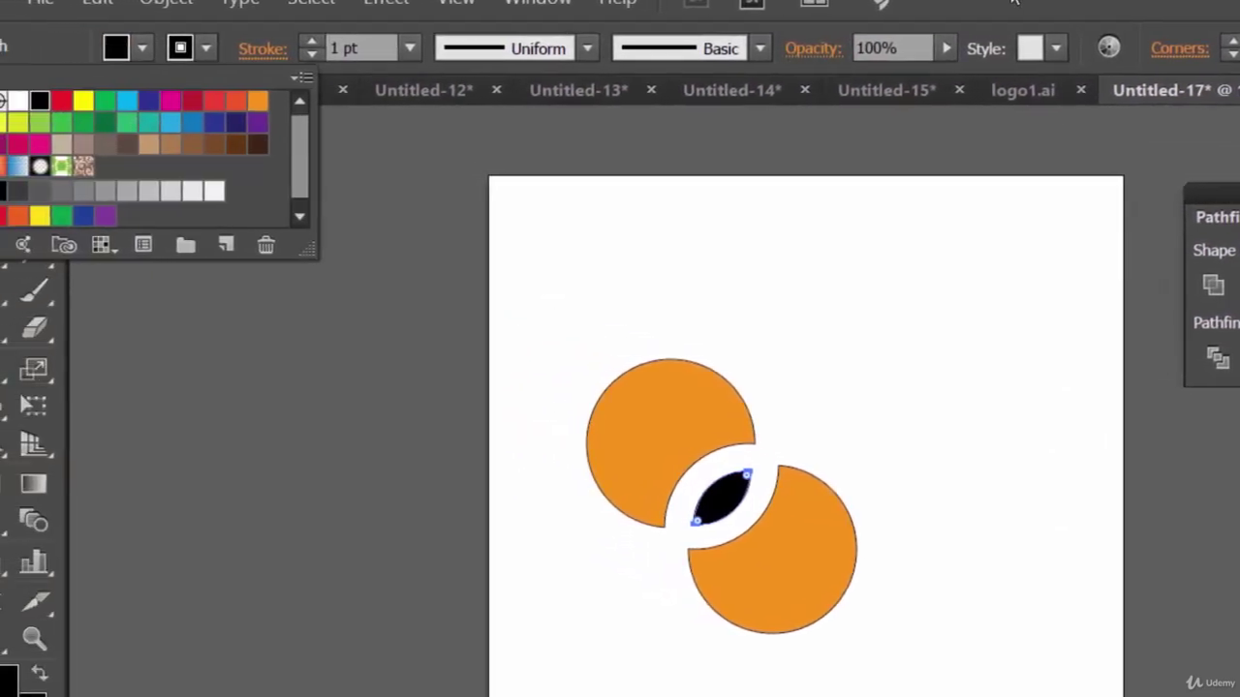
key("Escape")
Colour the upper circle piece red and the lower circle piece green.
left_click(639, 433)
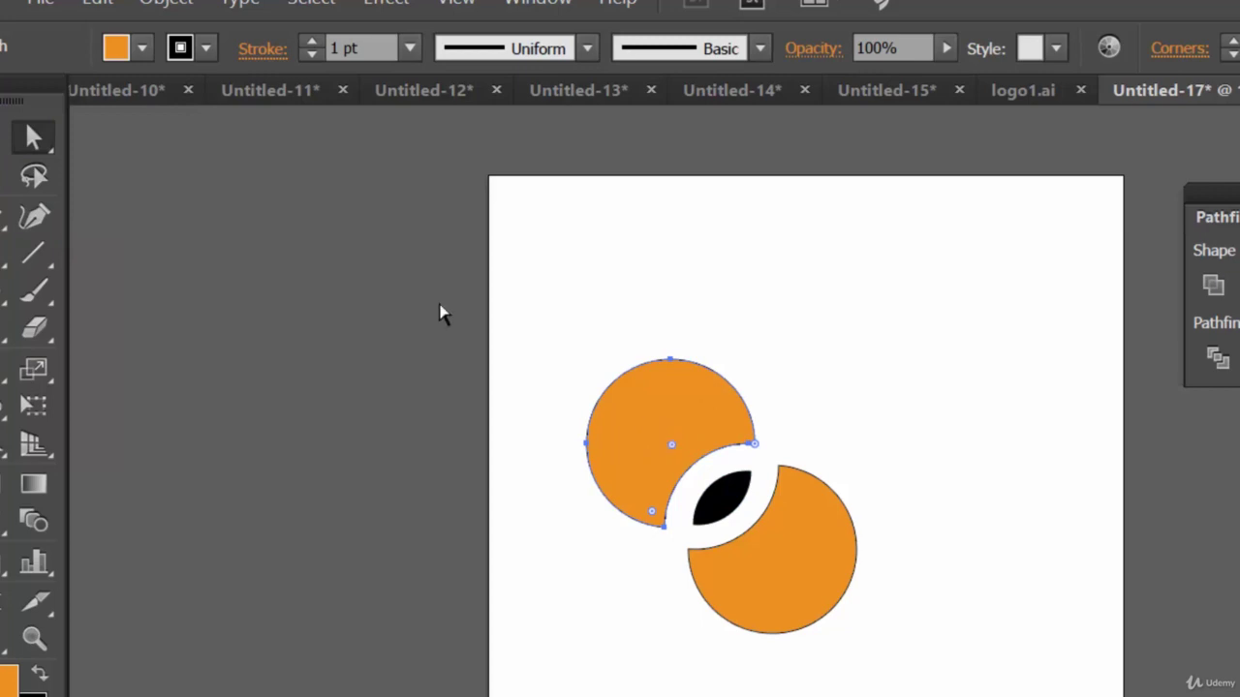
left_click(141, 49)
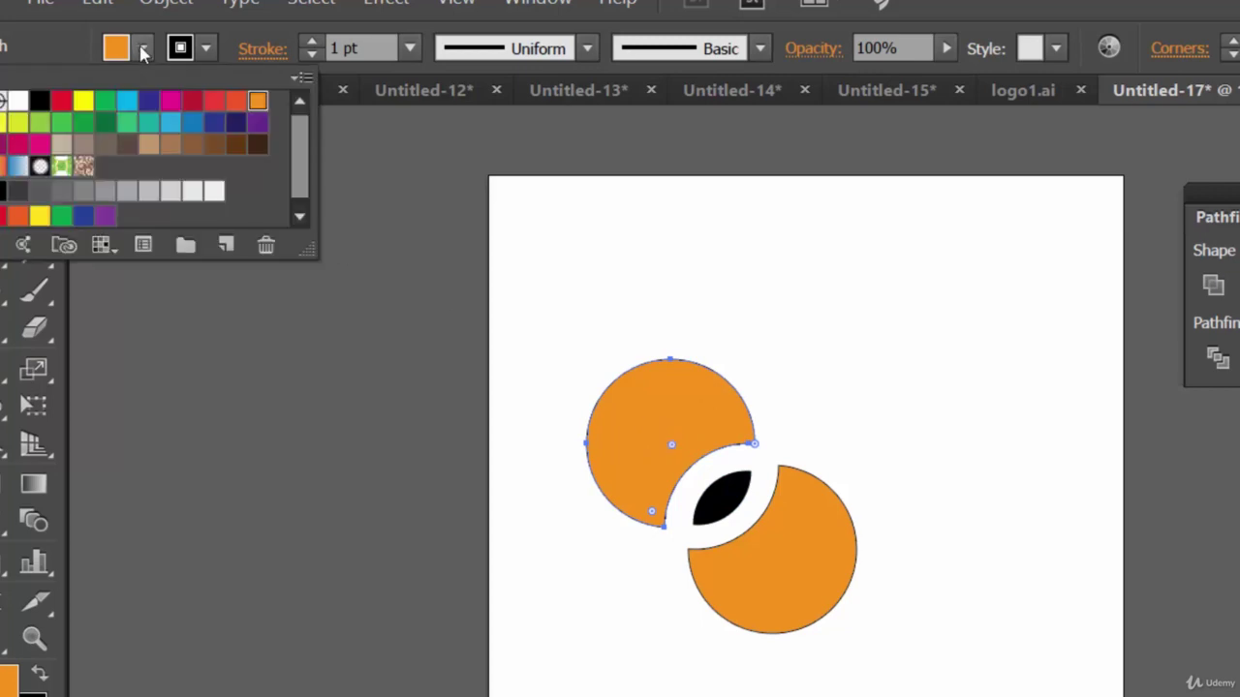
left_click(214, 100)
key("Escape")
left_click(817, 577)
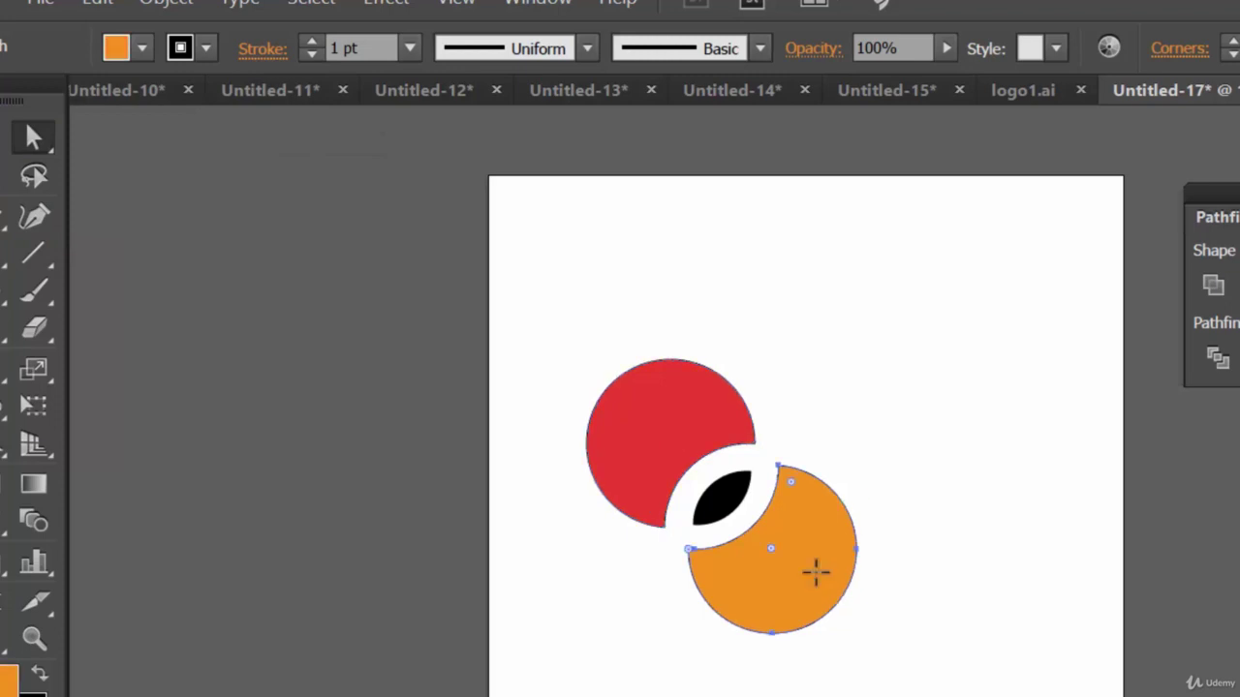
left_click(144, 49)
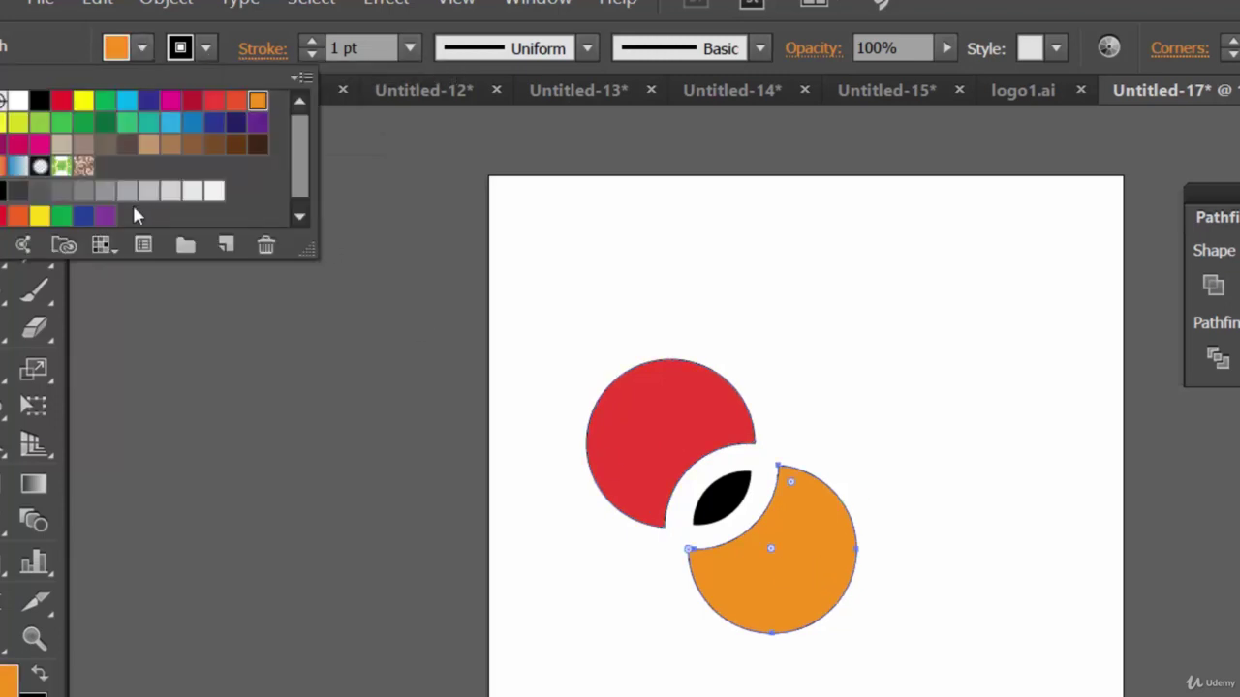
left_click(60, 217)
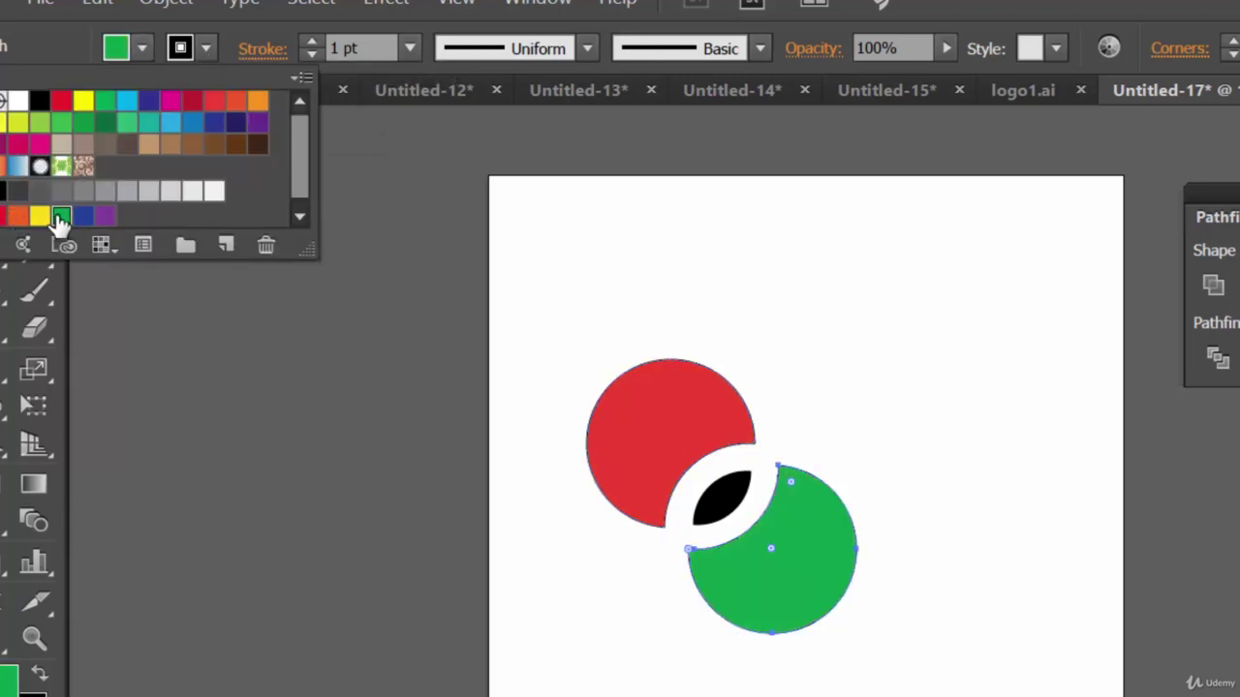
key("Escape")
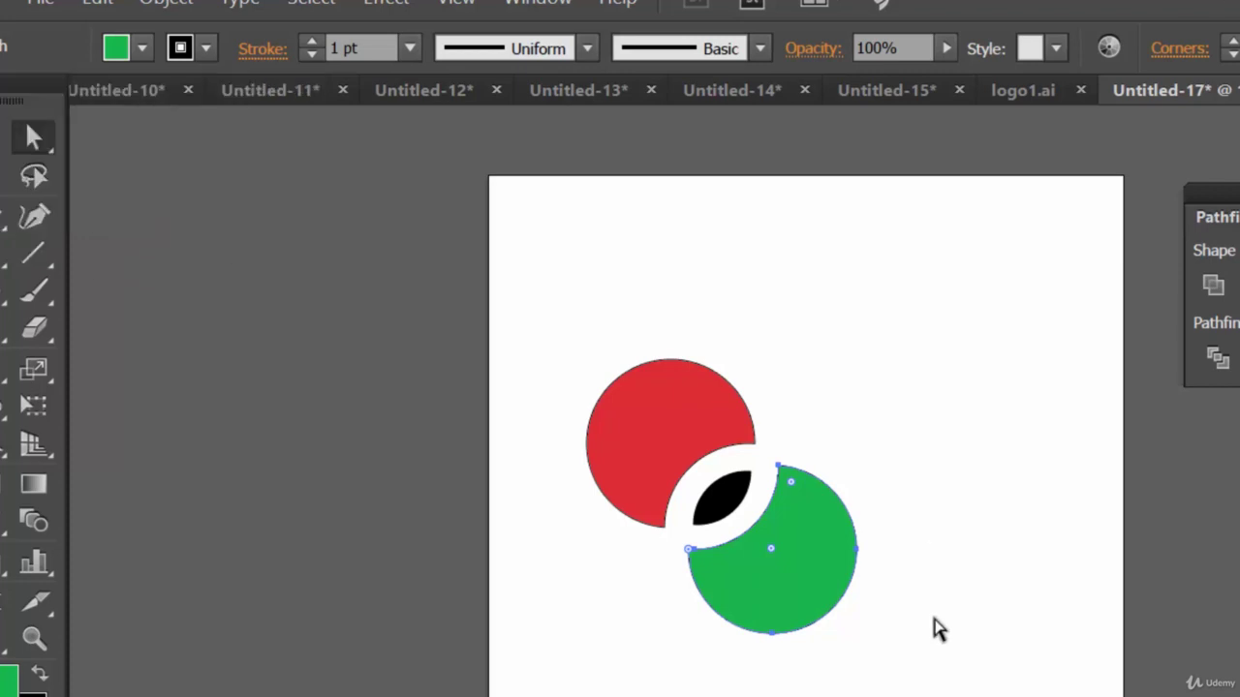
Fill the centre lens orange and marquee-select all three logo pieces.
left_click(938, 620)
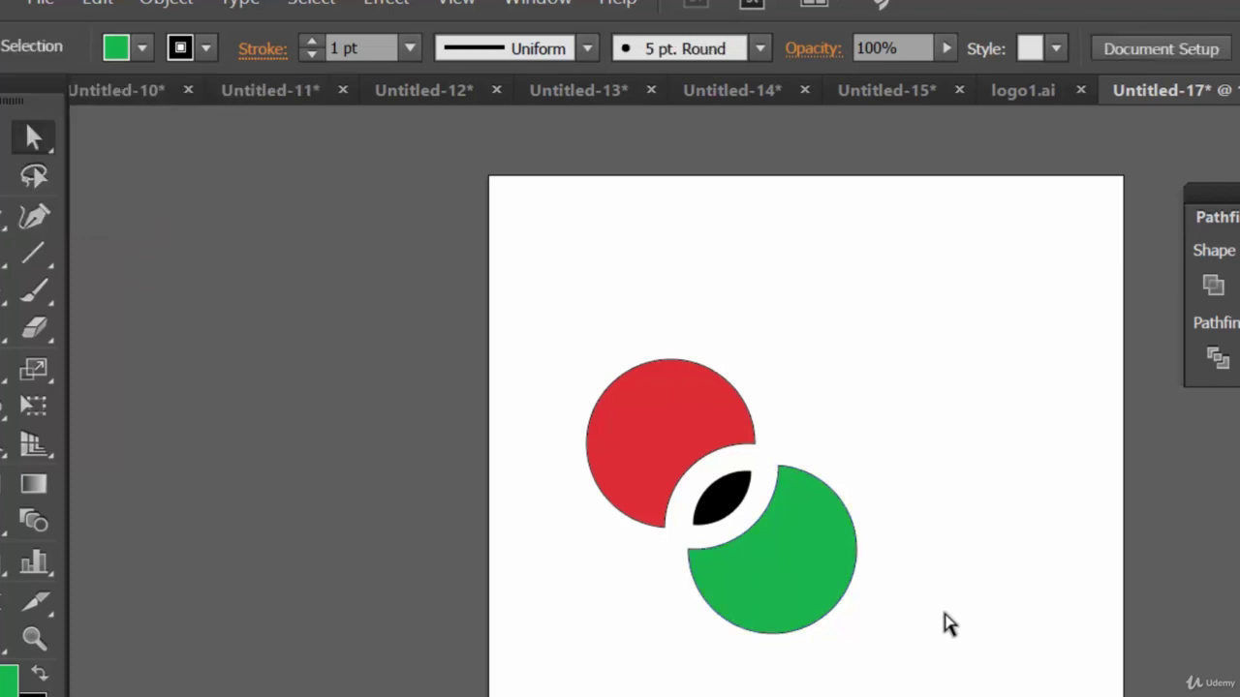
left_click(718, 494)
left_click(141, 47)
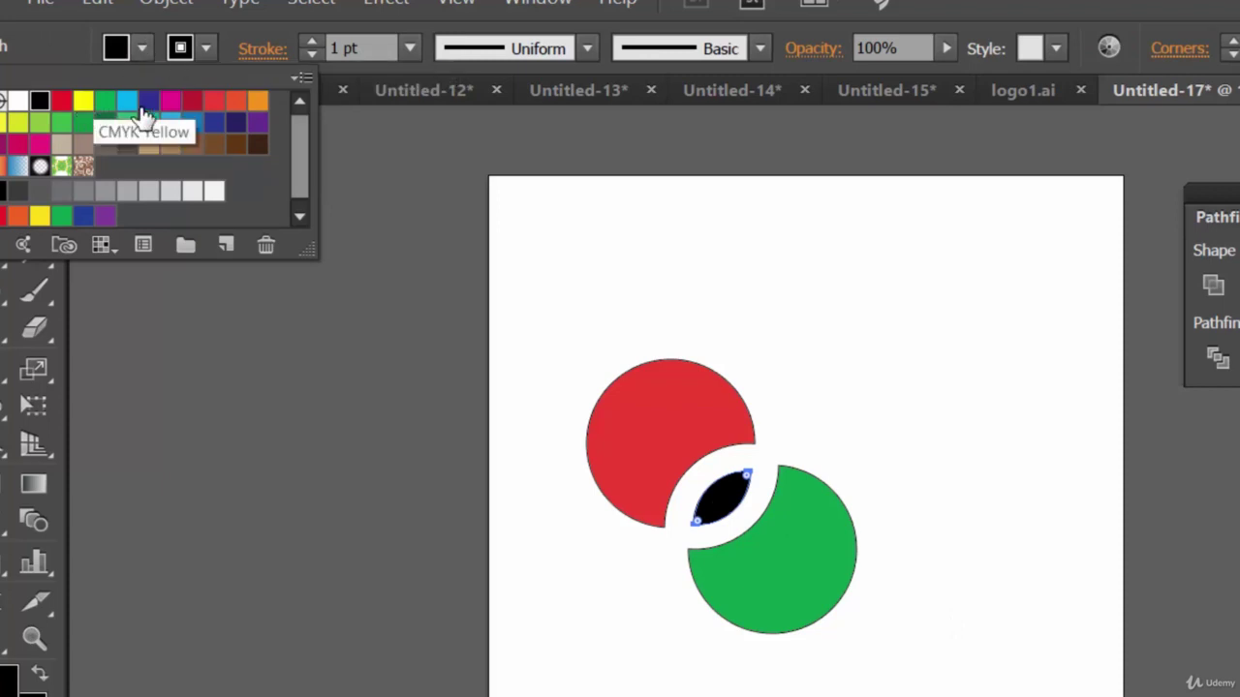
left_click(258, 103)
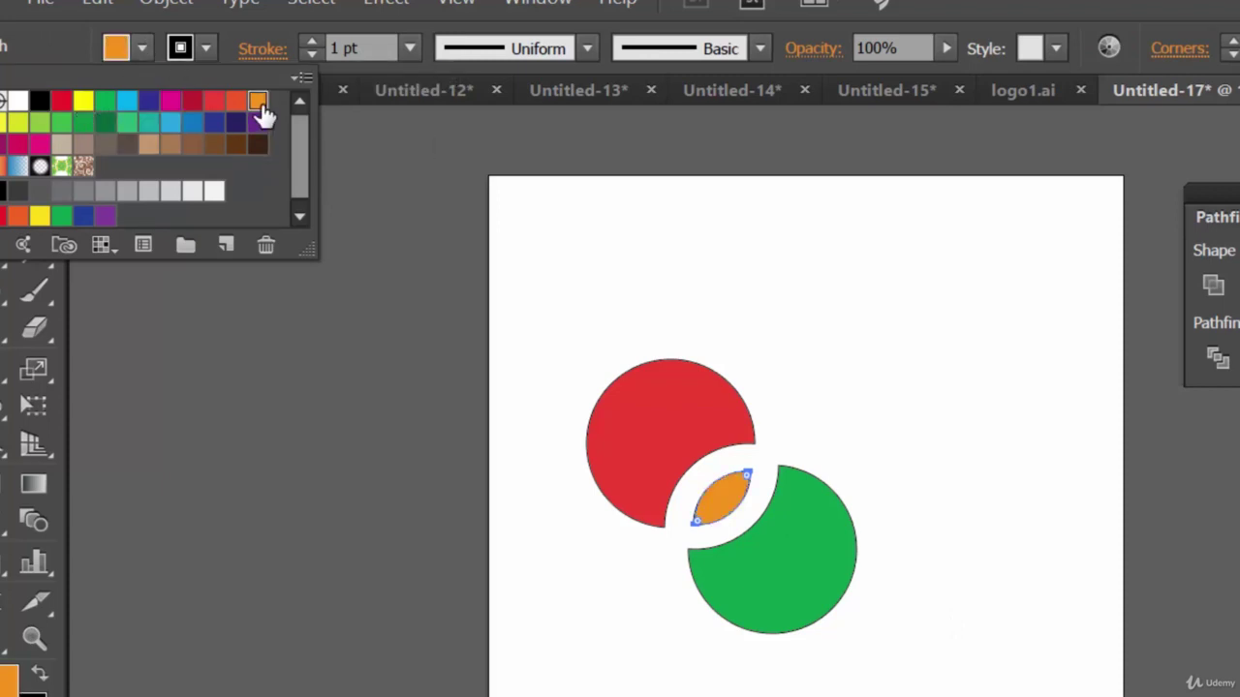
left_click(926, 561)
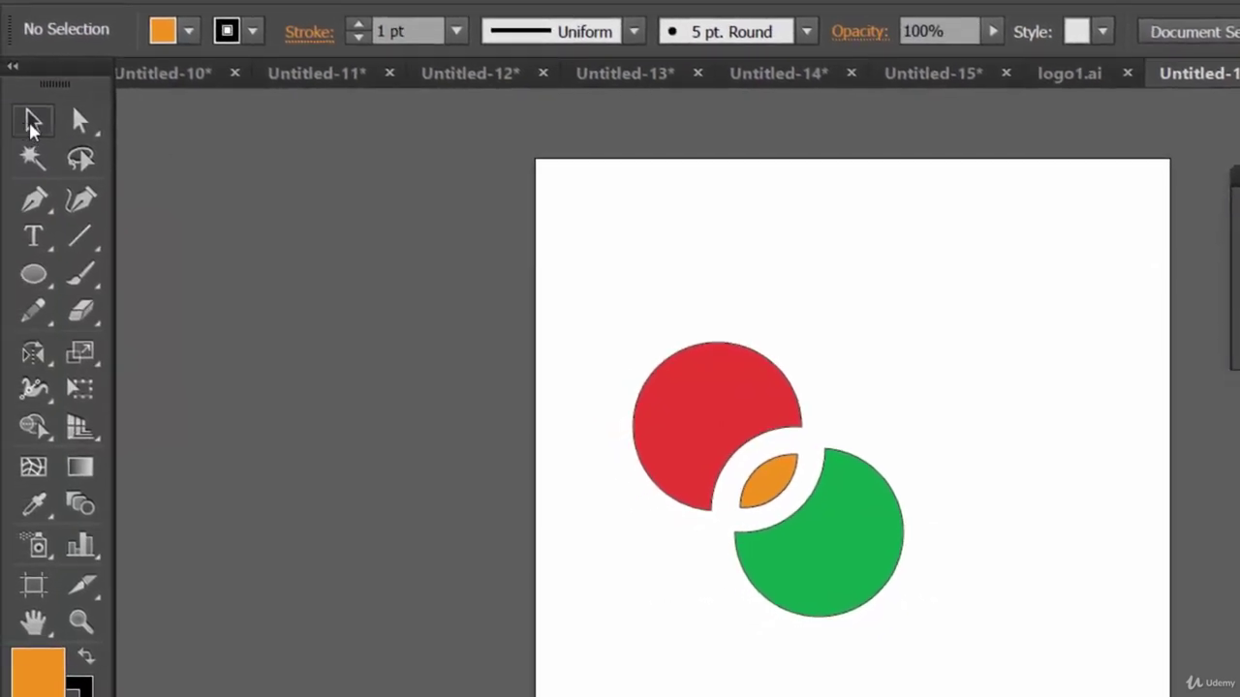
left_click(32, 121)
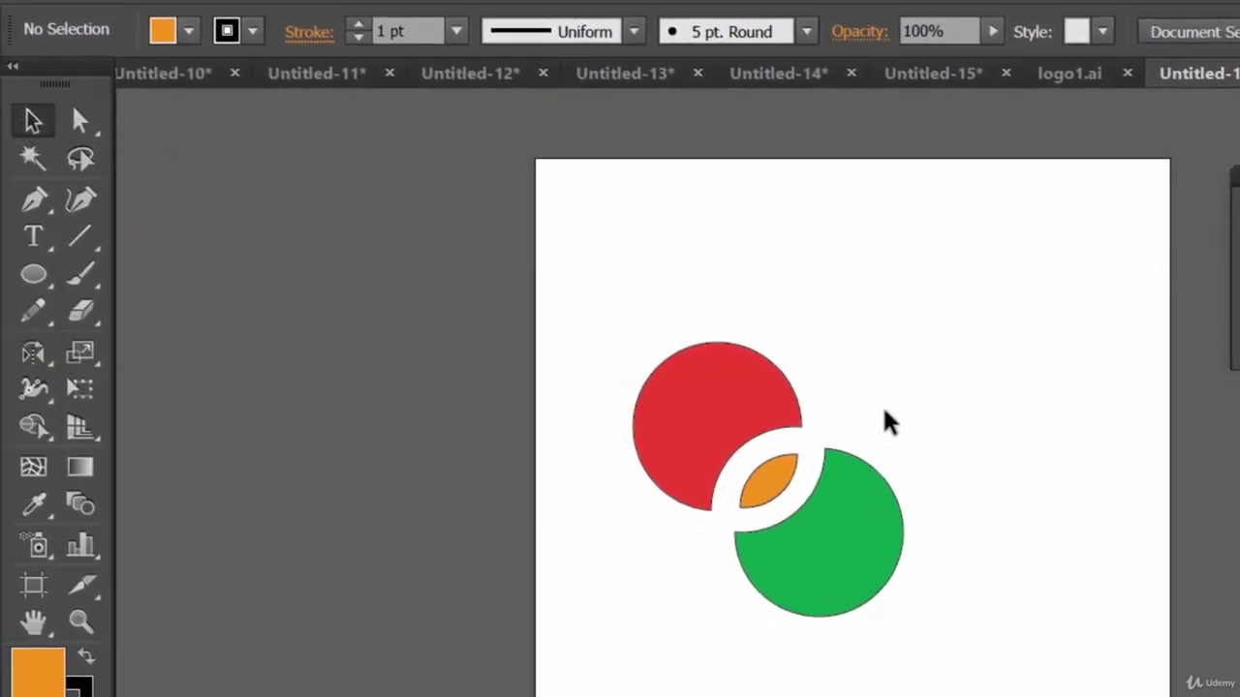
left_click_drag(945, 625, 653, 367)
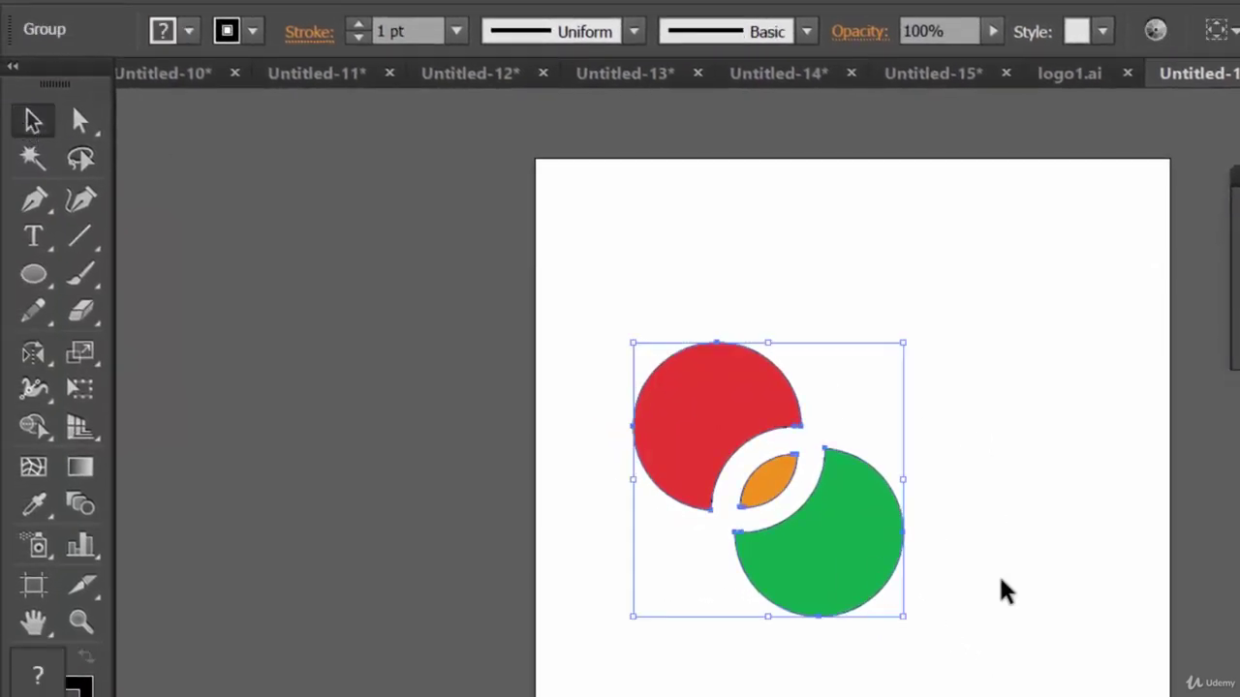
Scale the logo down, rotate it 45°, and nudge it slightly left.
left_click_drag(906, 620, 805, 524)
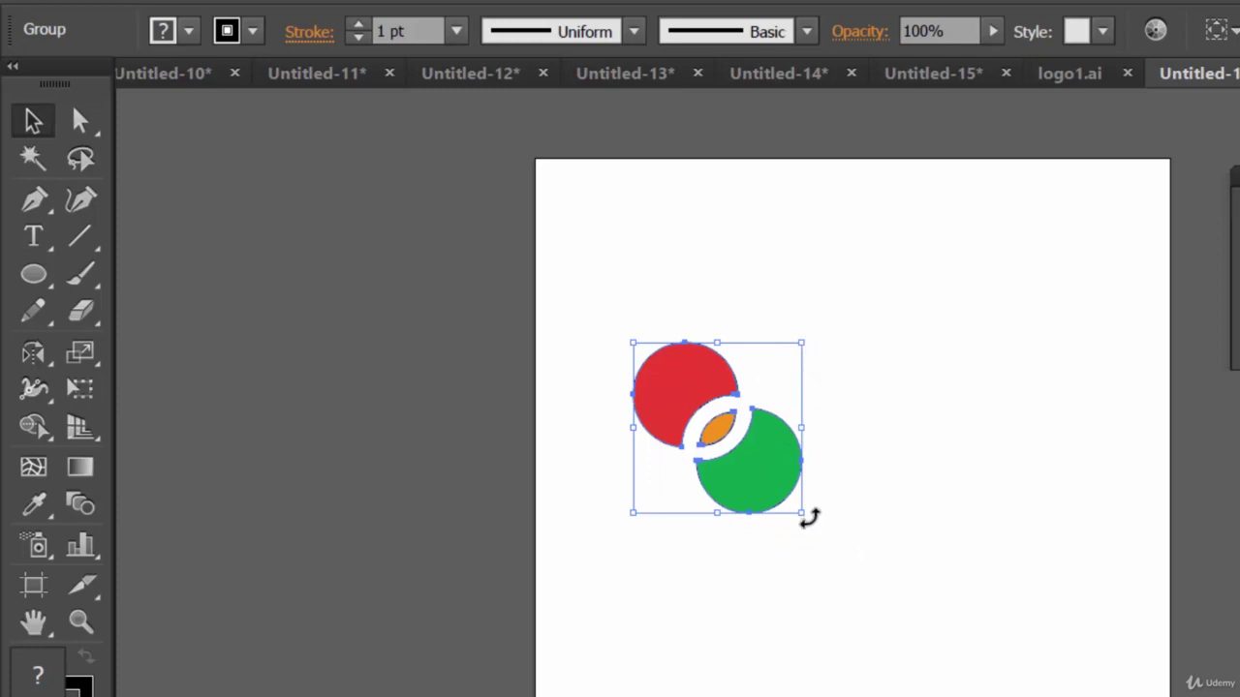
left_click_drag(810, 513, 858, 475)
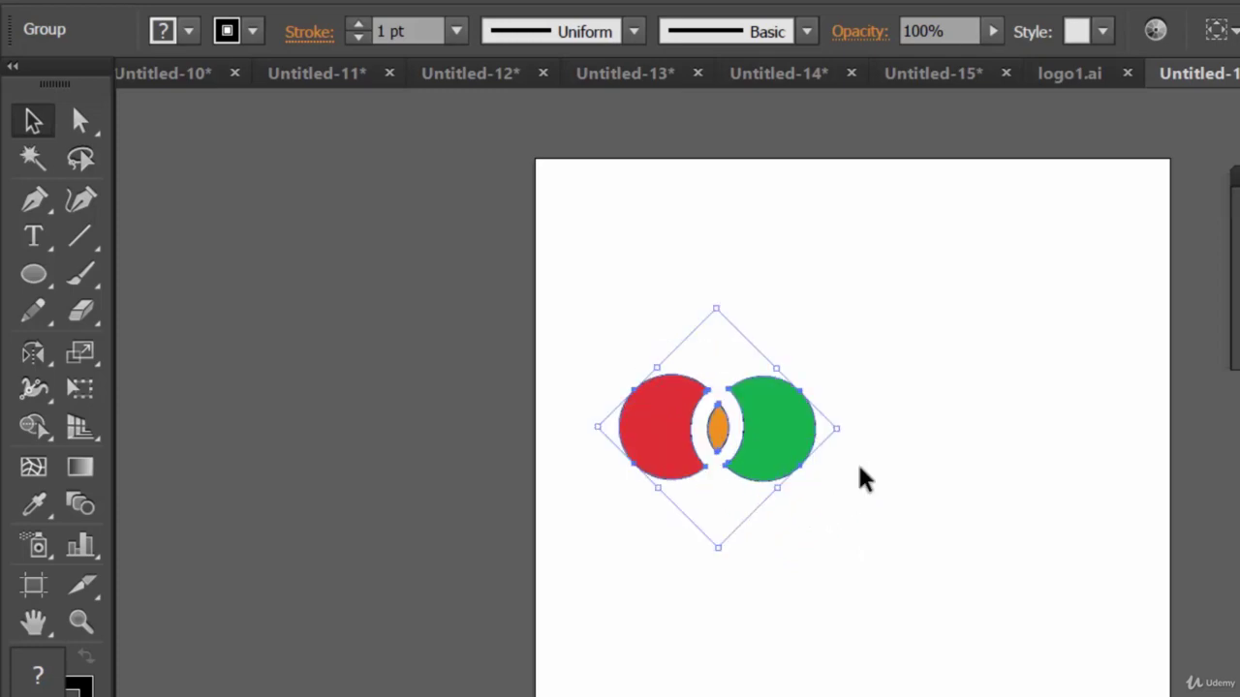
left_click(846, 506)
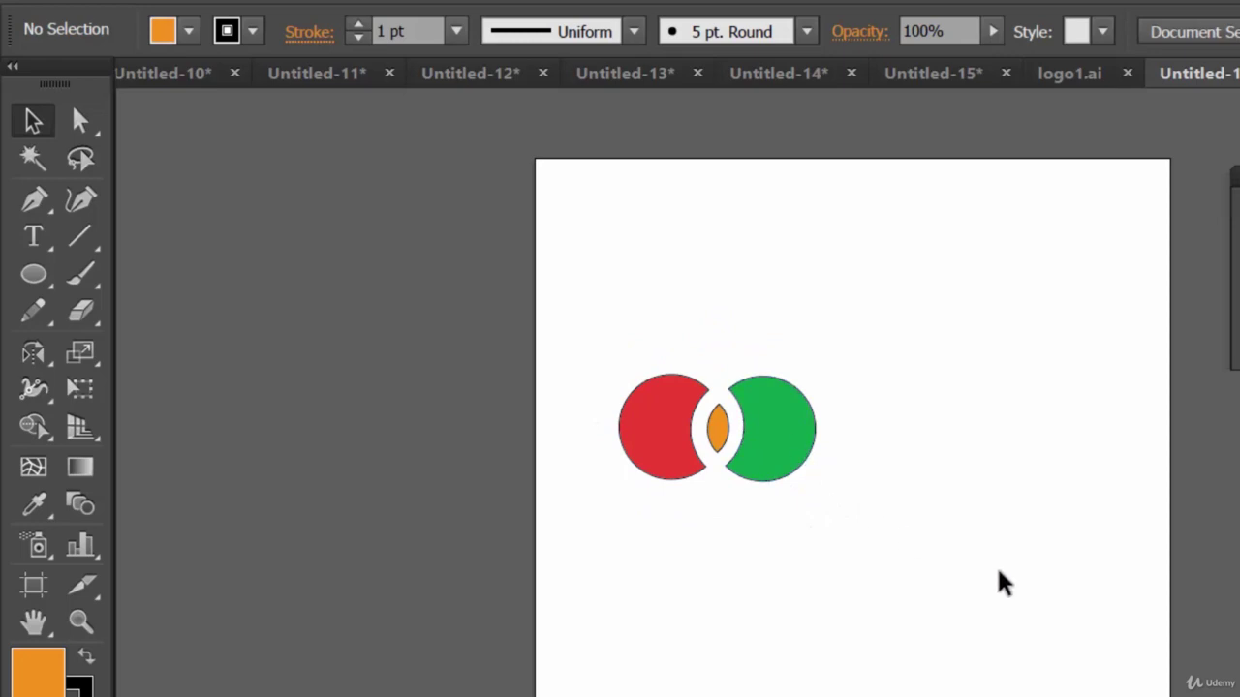
left_click_drag(785, 424, 776, 423)
left_click(874, 529)
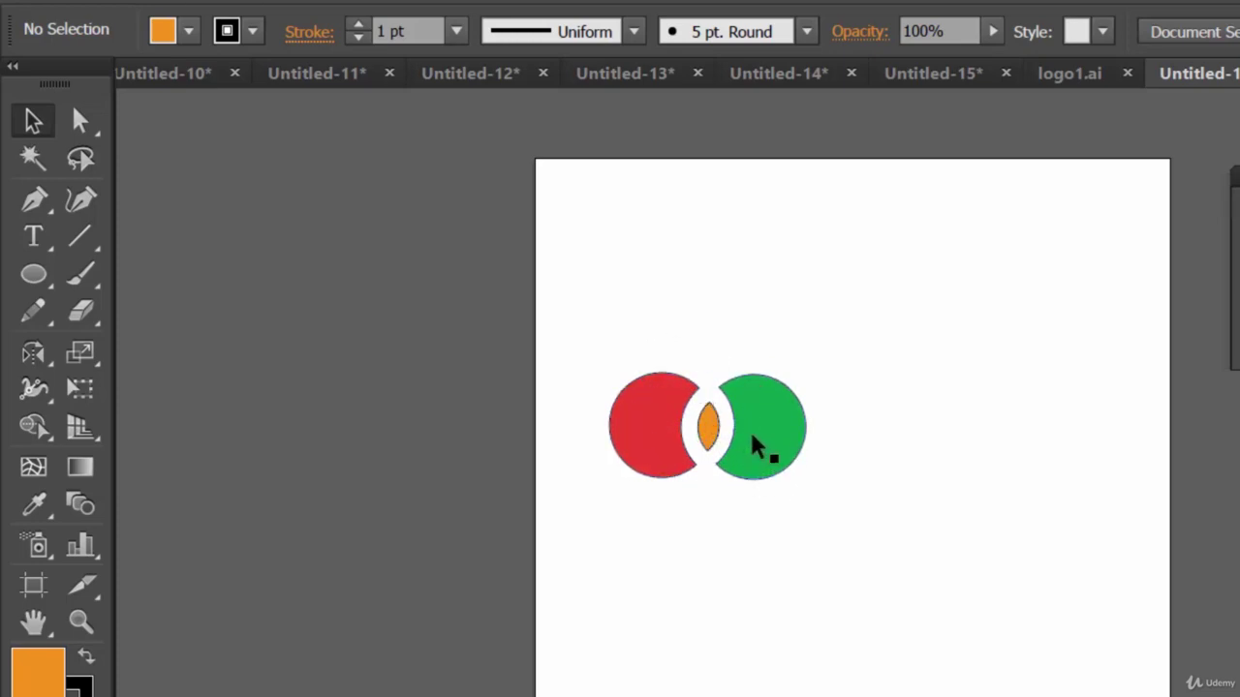
Marquee-select the red and green circle logo and drag it up-left.
mouse_move(627, 327)
left_mouse_down()
mouse_move(595, 410)
mouse_move(814, 413)
left_mouse_up()
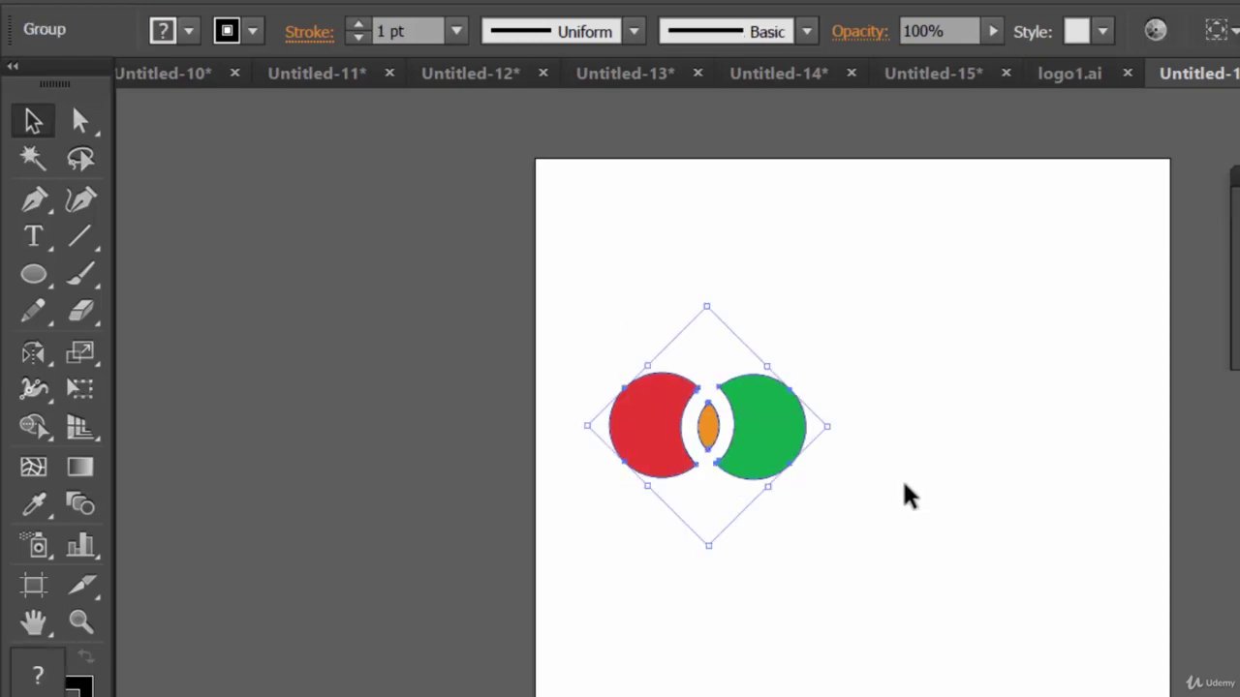
mouse_move(746, 405)
left_mouse_down()
mouse_move(728, 341)
mouse_move(719, 362)
left_mouse_up()
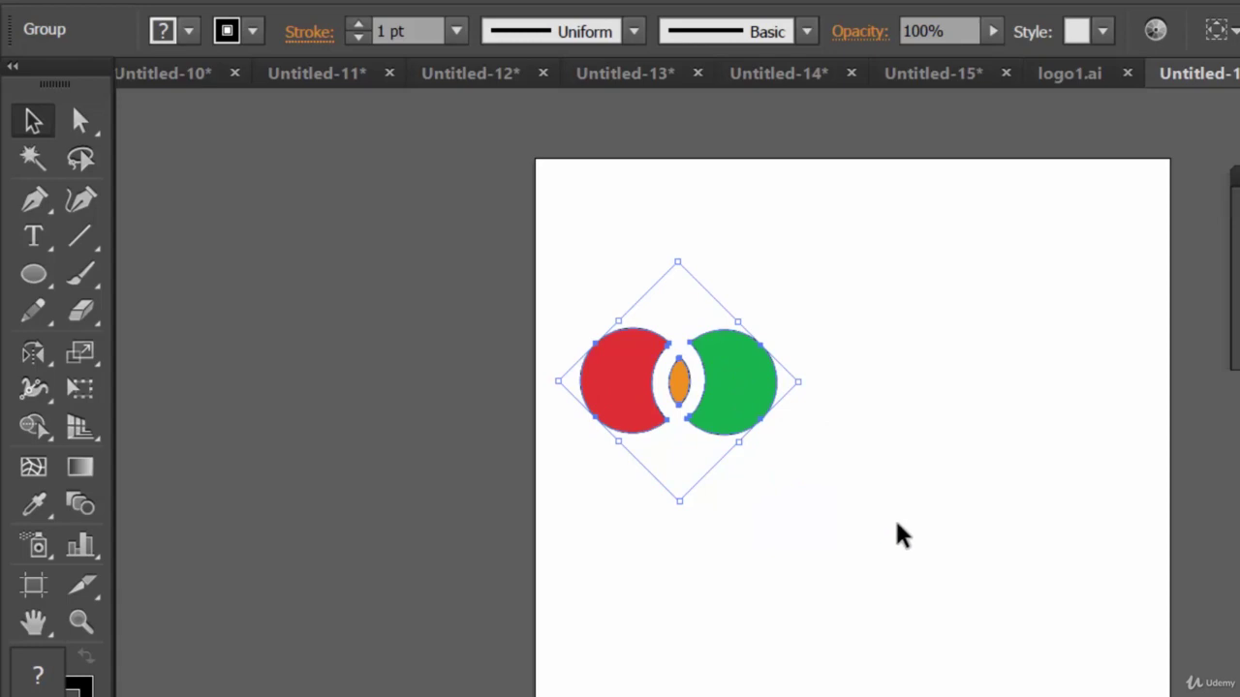
left_click(897, 534)
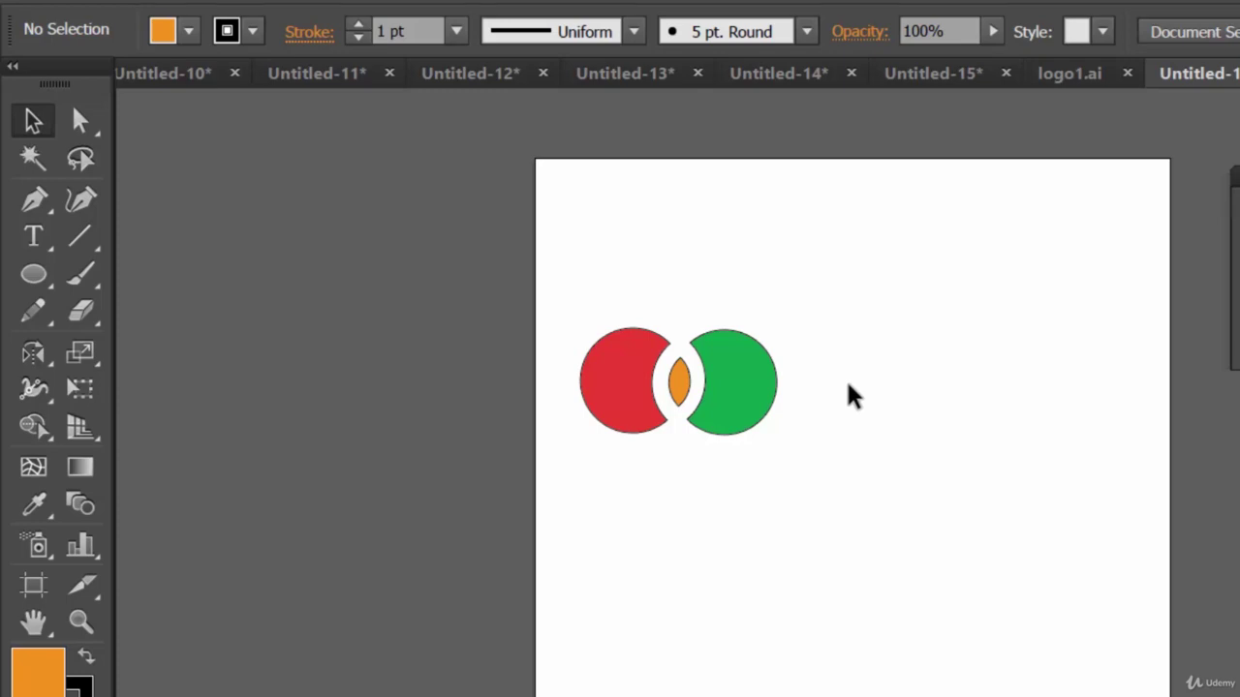
Add the text 'LiGHT' right of the circle logo and drag it closer.
key("t")
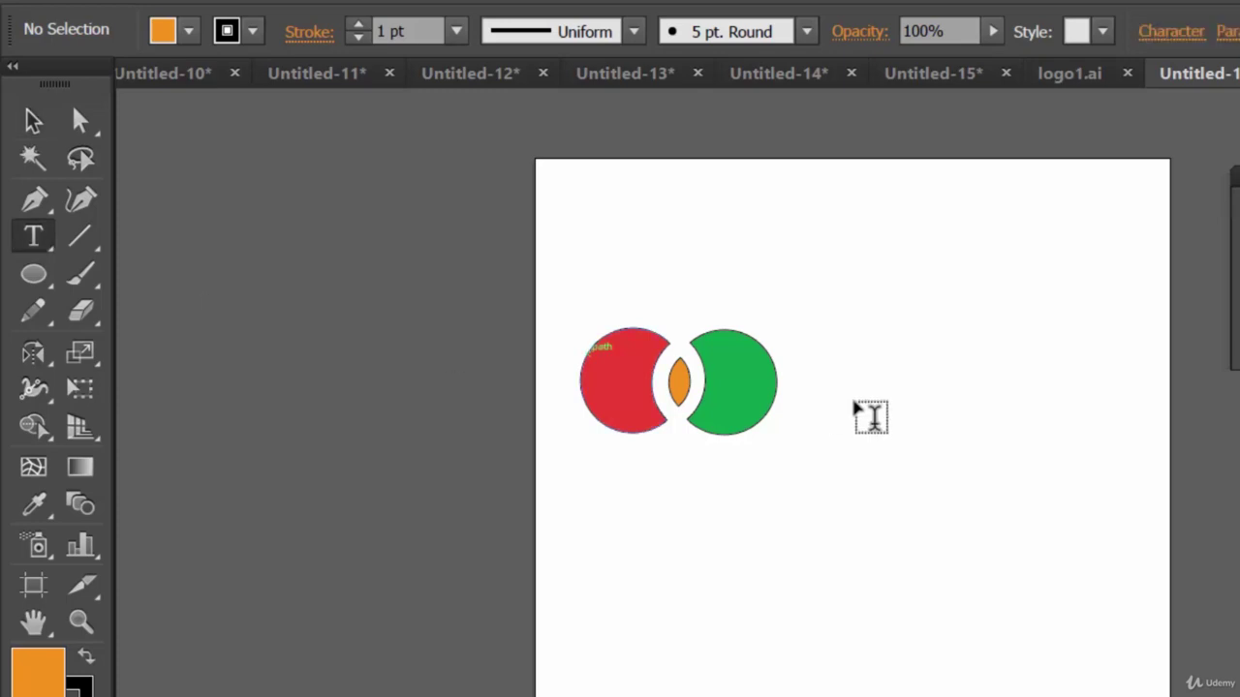
left_click(852, 392)
type("Li")
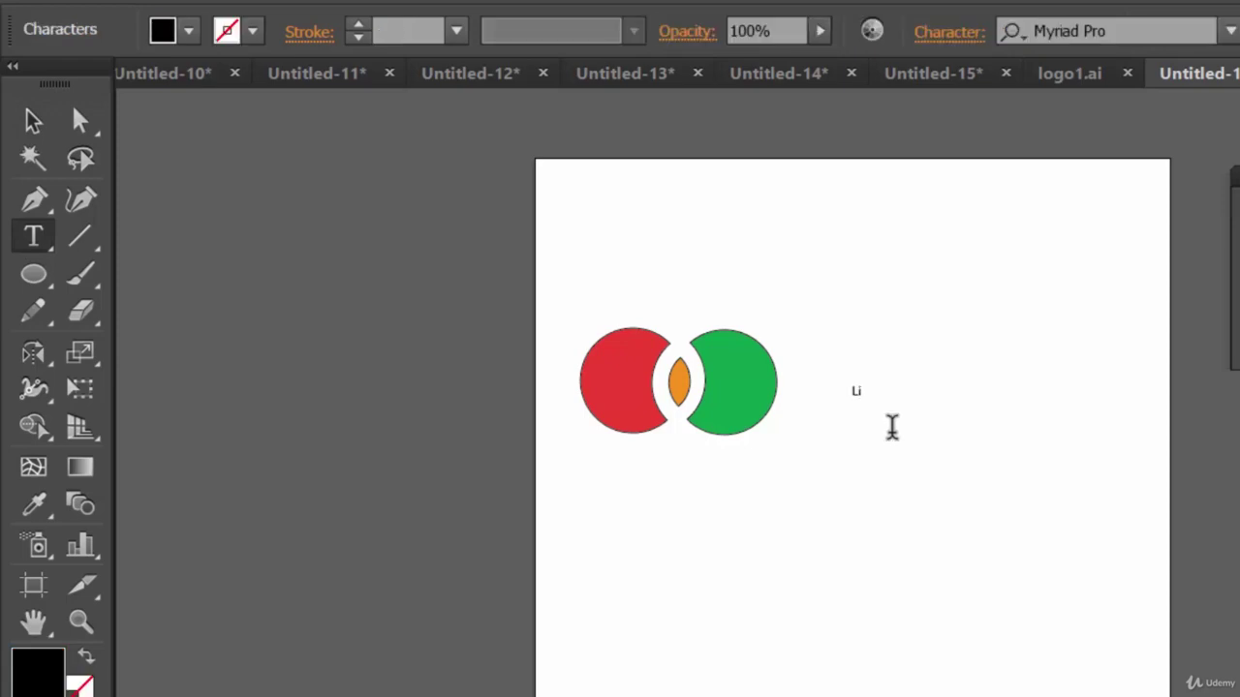
type("GHT")
left_click(33, 120)
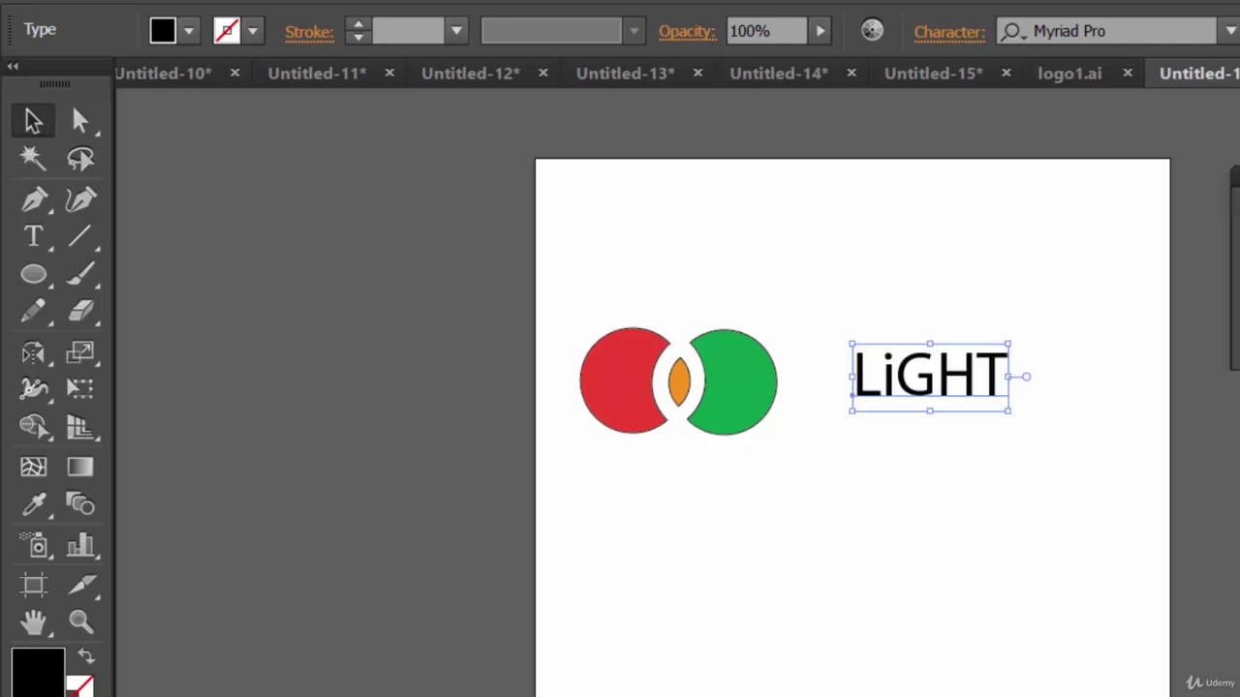
left_click_drag(968, 378, 943, 379)
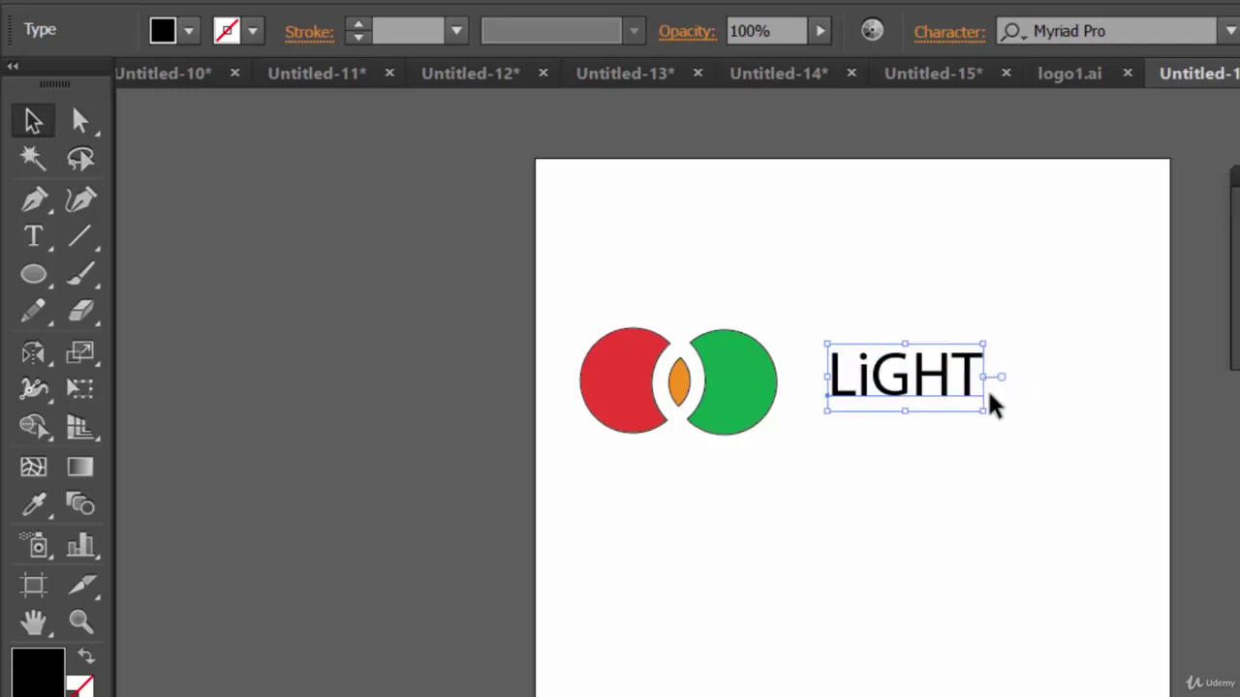
left_click(1101, 435)
left_click(949, 381)
Set the LIGHT text in the Stencil font.
left_click(1065, 31)
key("BackSpace")
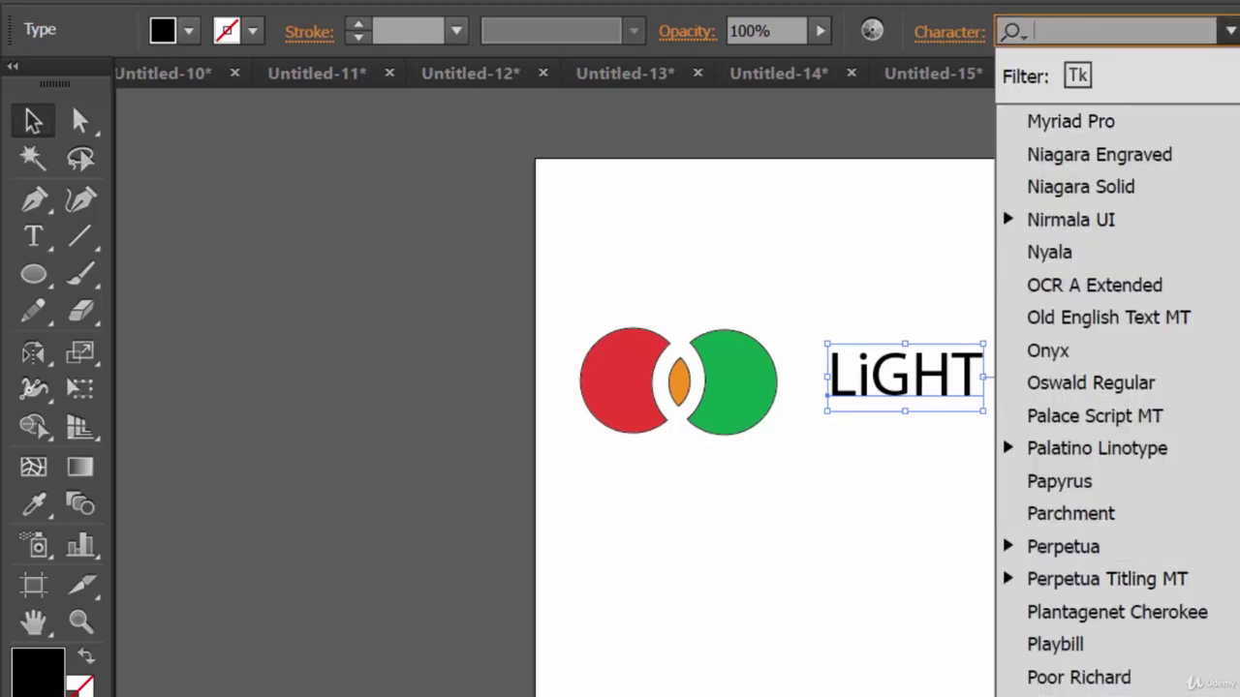
scroll(1114, 542, "down", 4)
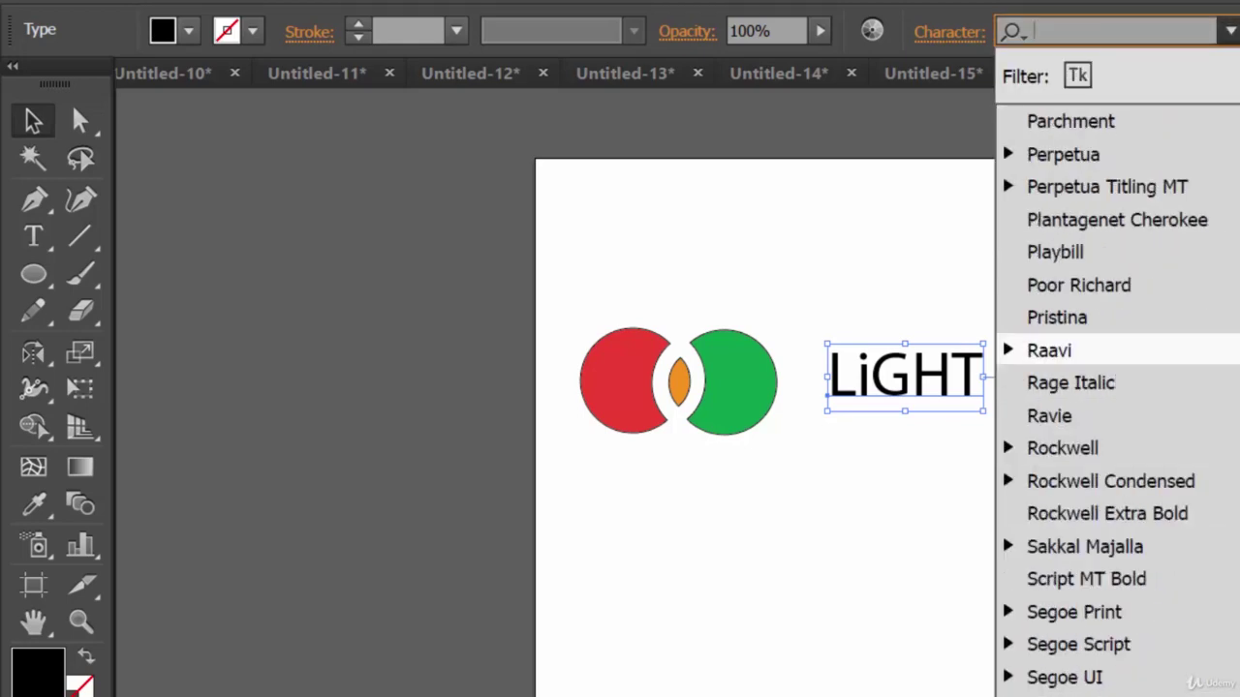
scroll(1114, 446, "down", 3)
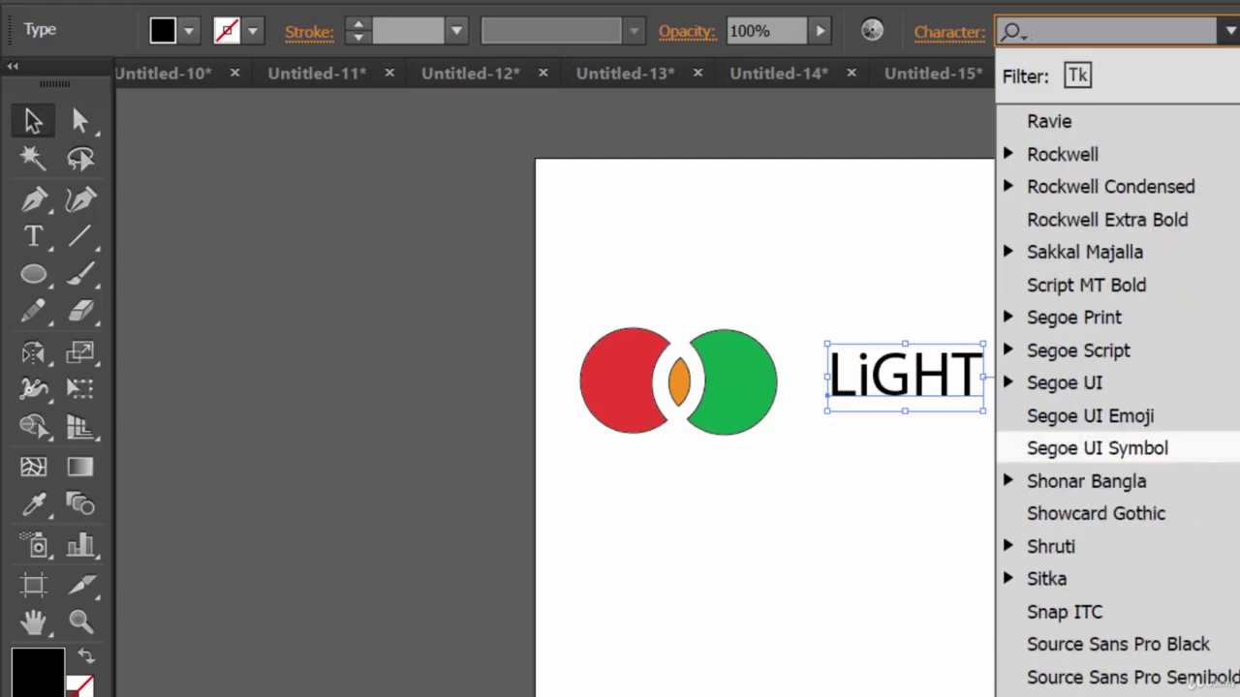
type("Stencil")
key("Return")
Nudge the Stencil LIGHT text slightly left and down.
left_click(1005, 472)
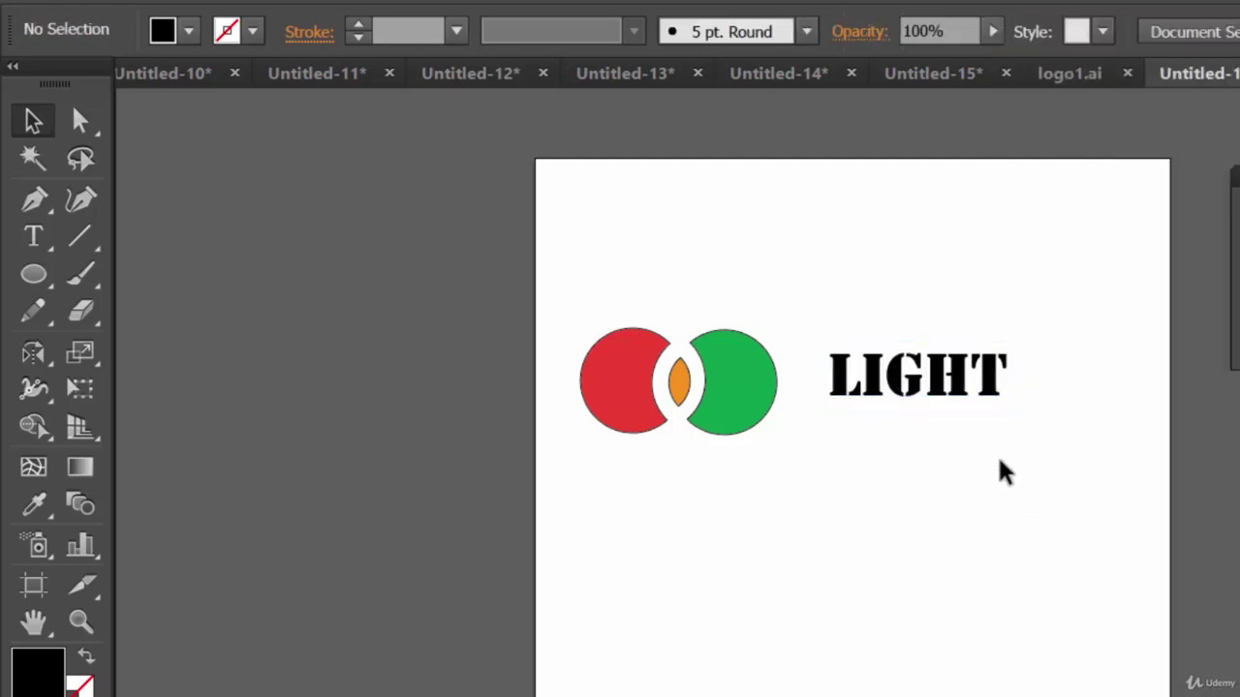
left_click_drag(956, 378, 942, 392)
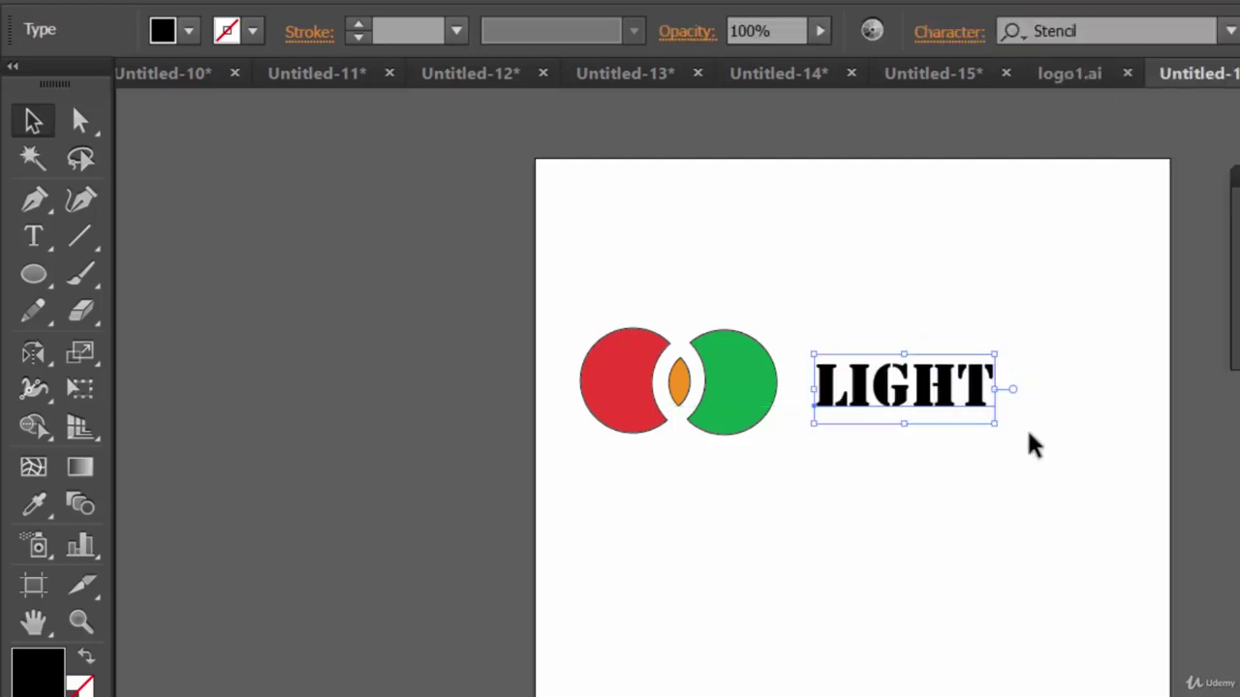
left_click(1109, 410)
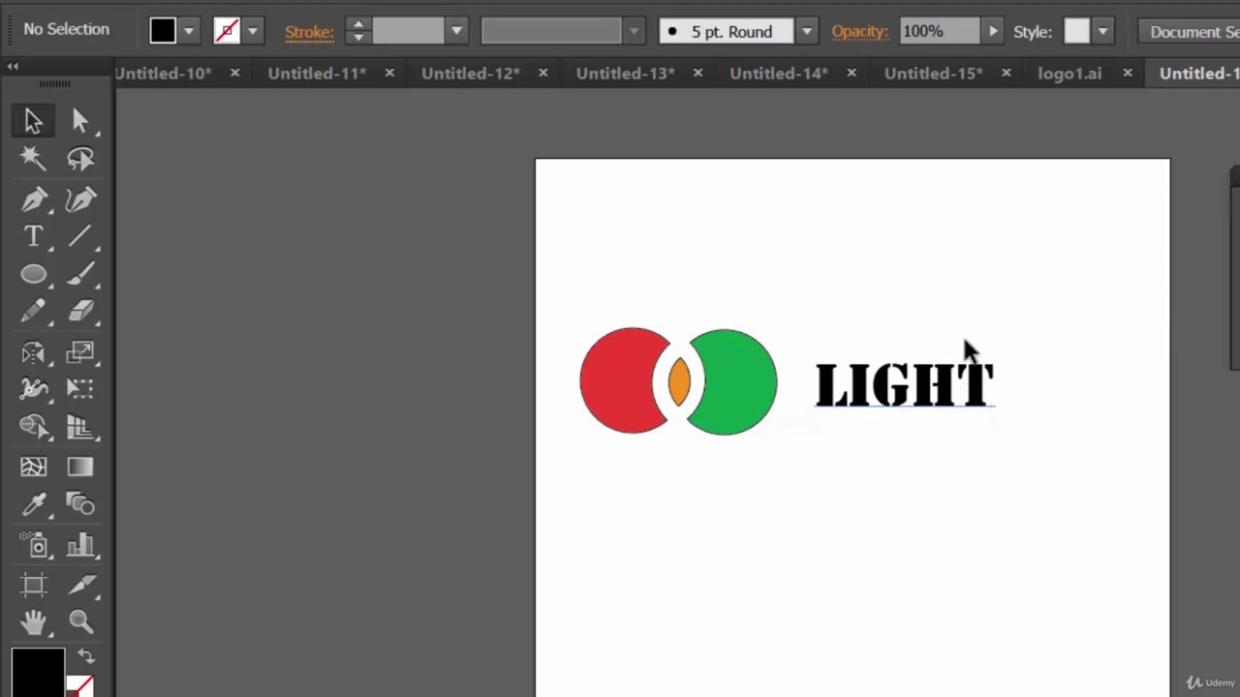
left_click(956, 388)
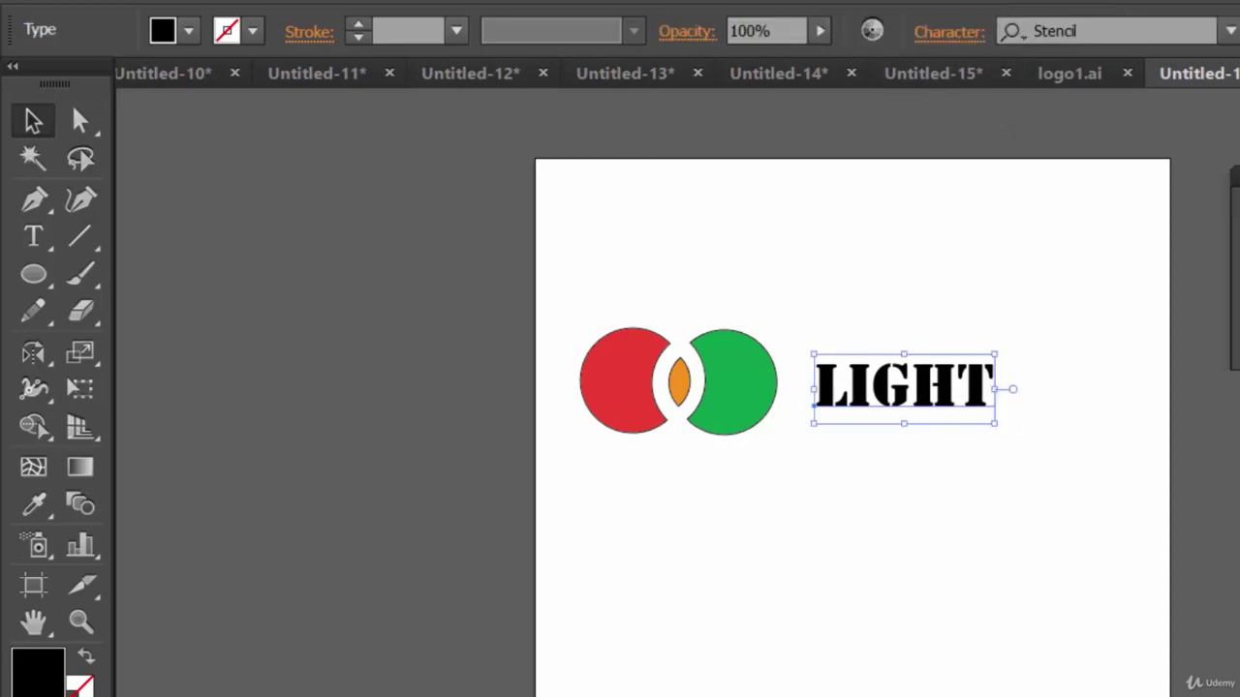
left_click(1230, 31)
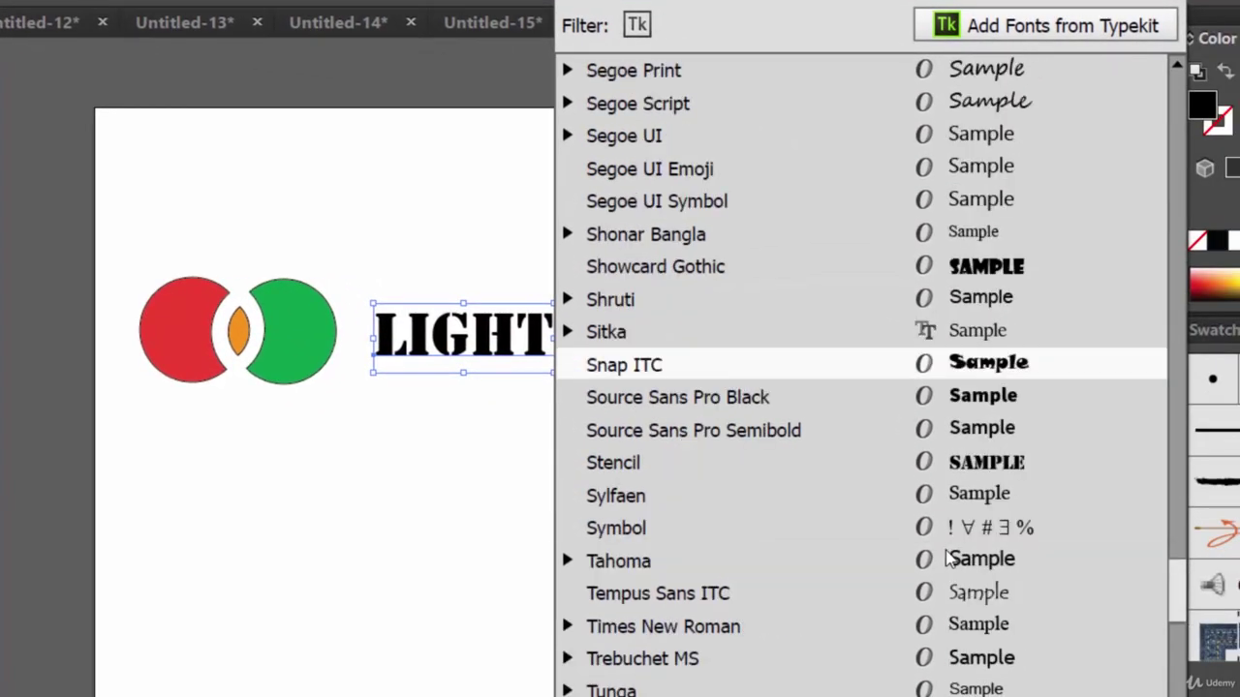
Set LIGHT in Tw Cen MT Condensed and scale it up to about 81 pt.
left_click(948, 559)
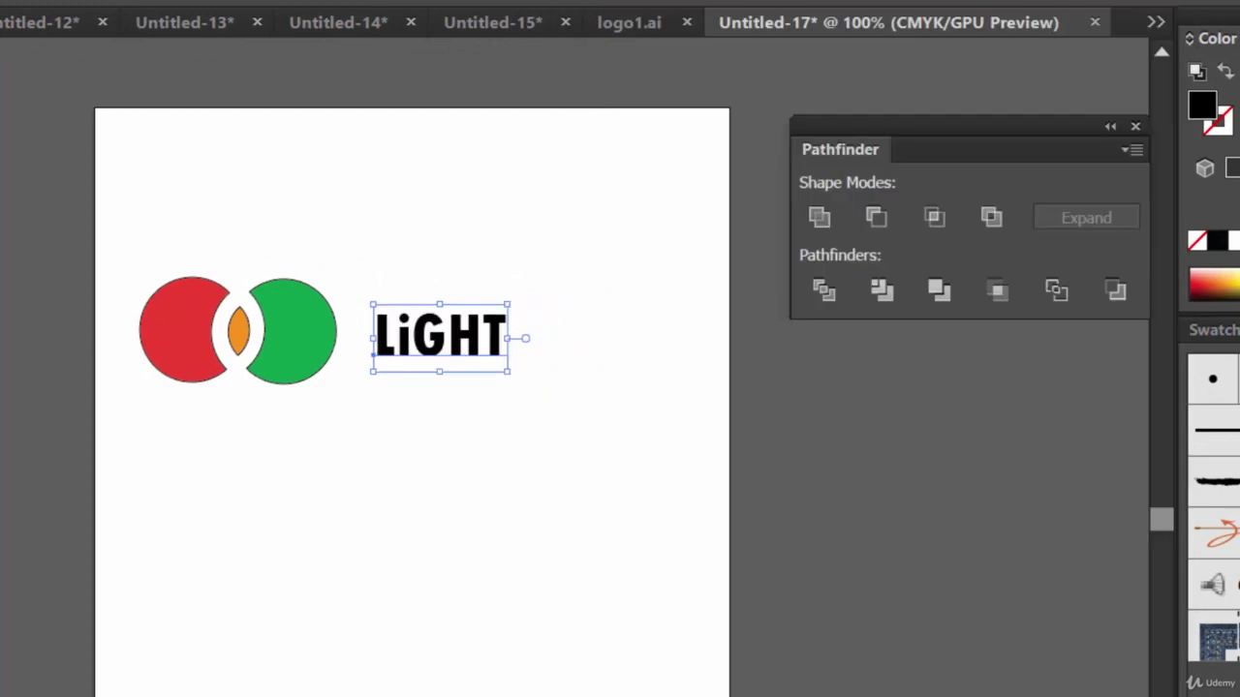
left_click(589, 490)
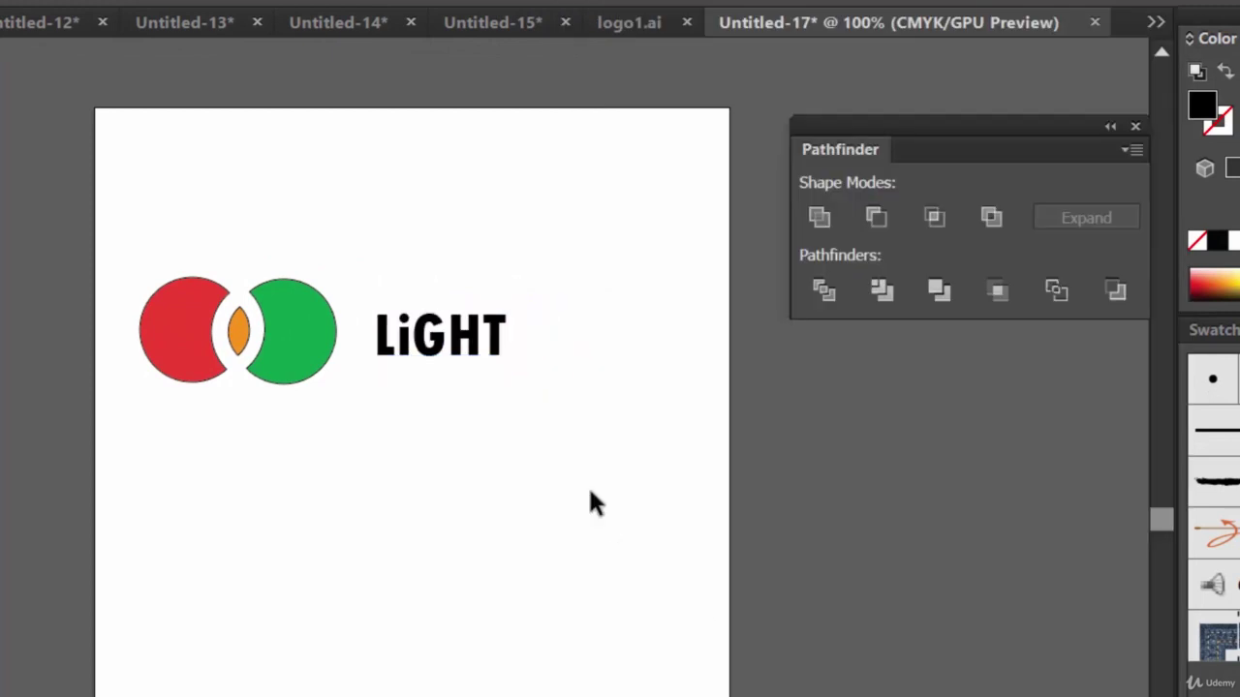
left_click(474, 341)
left_click_drag(503, 368, 554, 396)
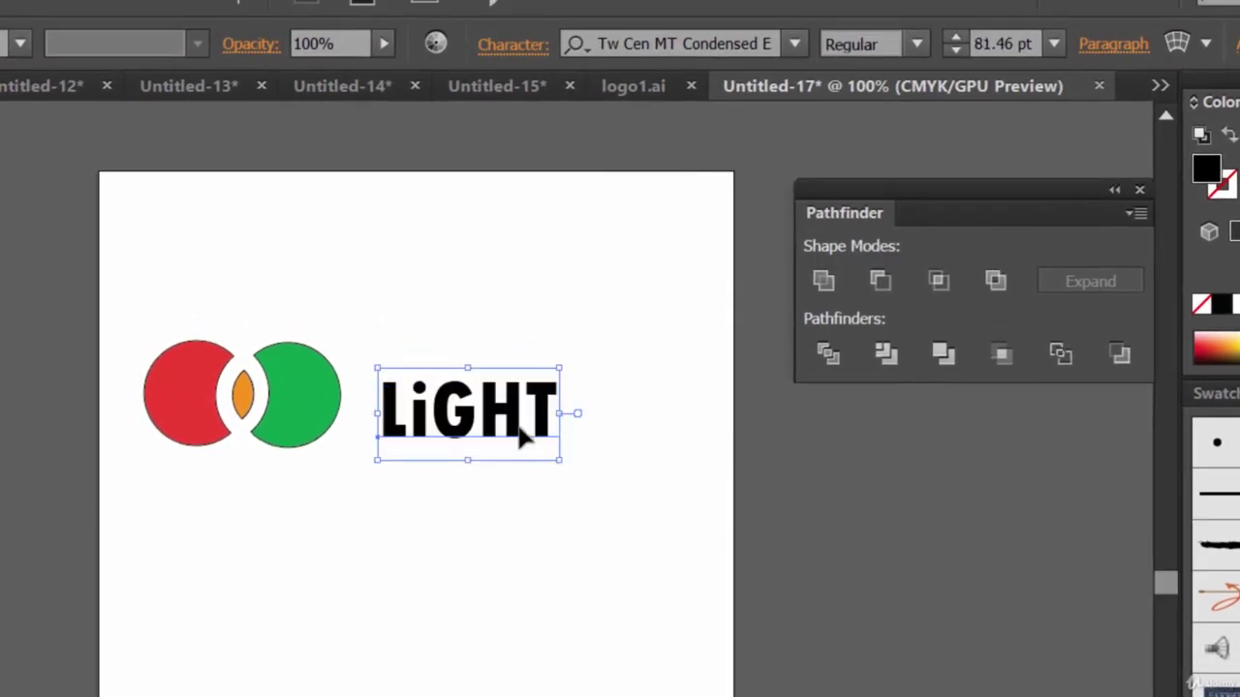
left_click(521, 410)
left_click(568, 403)
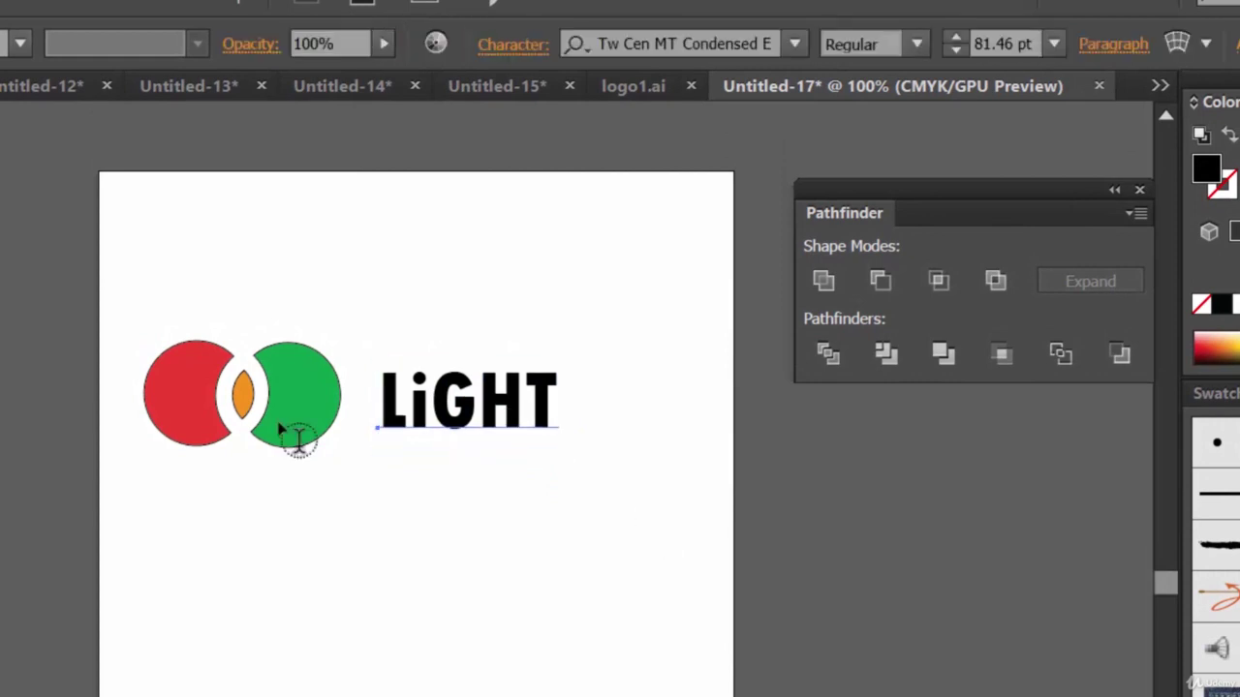
Replace the word LIGHT with ROSHNI and nudge it slightly left.
left_click(430, 426)
key("BackSpace")
type("I")
double_click(443, 384)
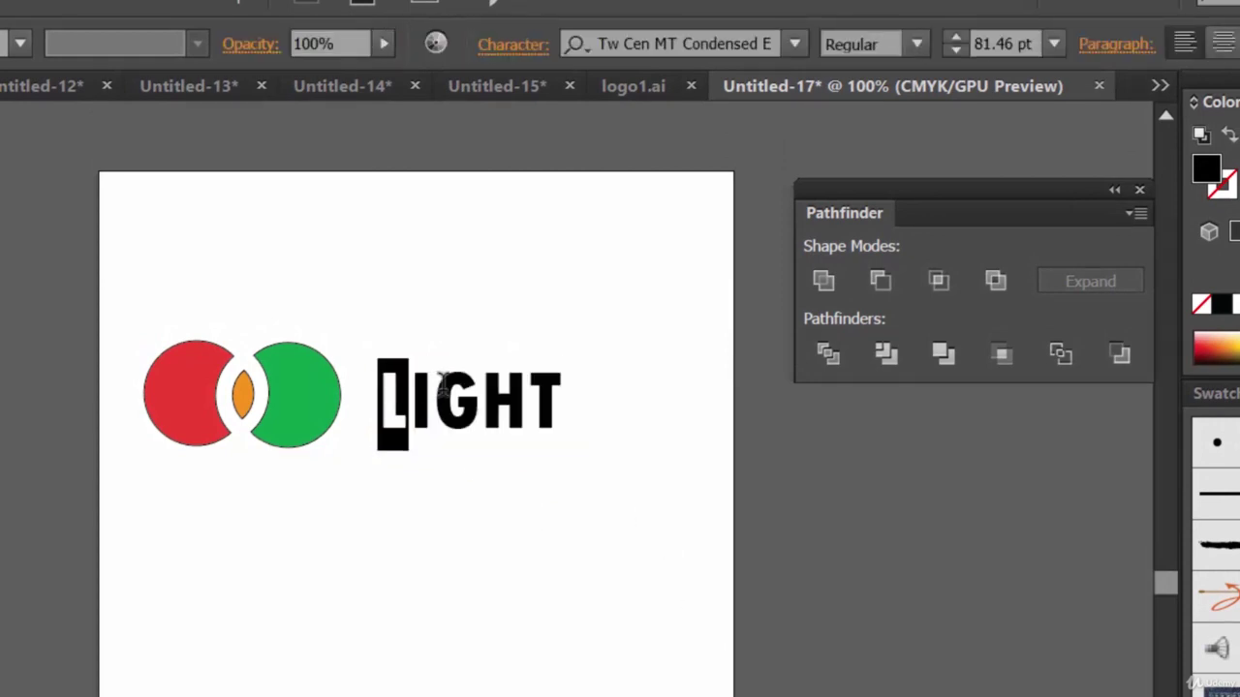
left_click_drag(442, 385, 576, 391)
type("R")
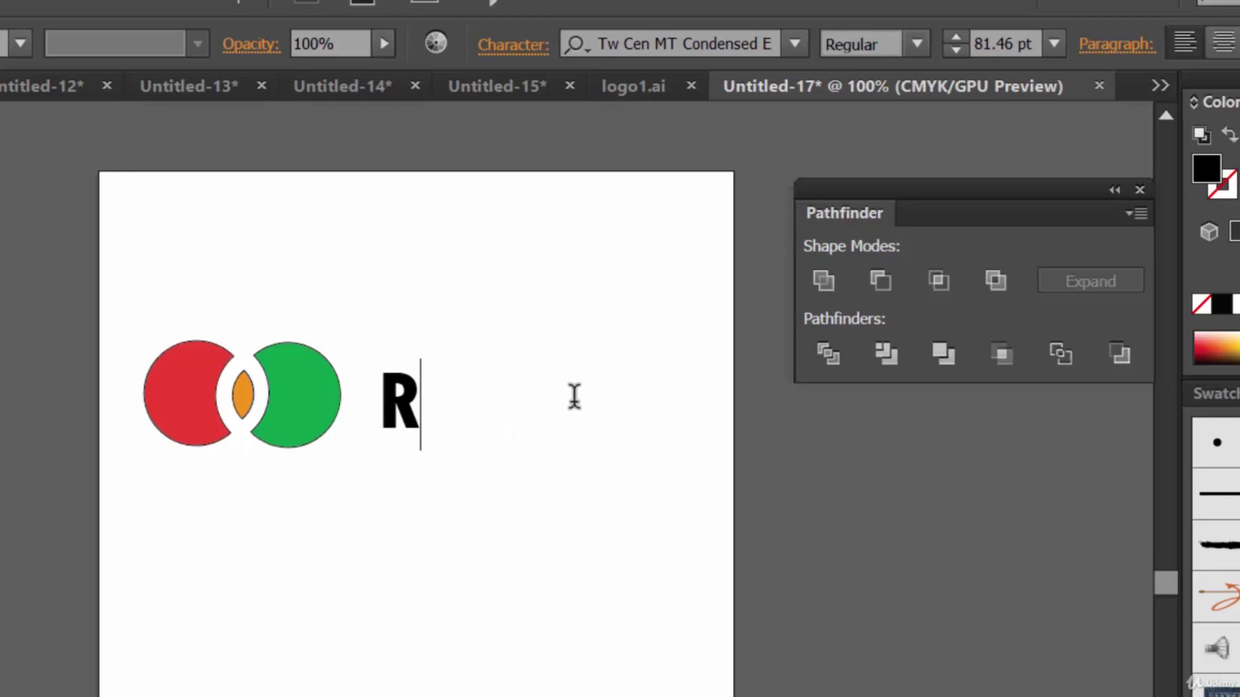
type("OSHNI")
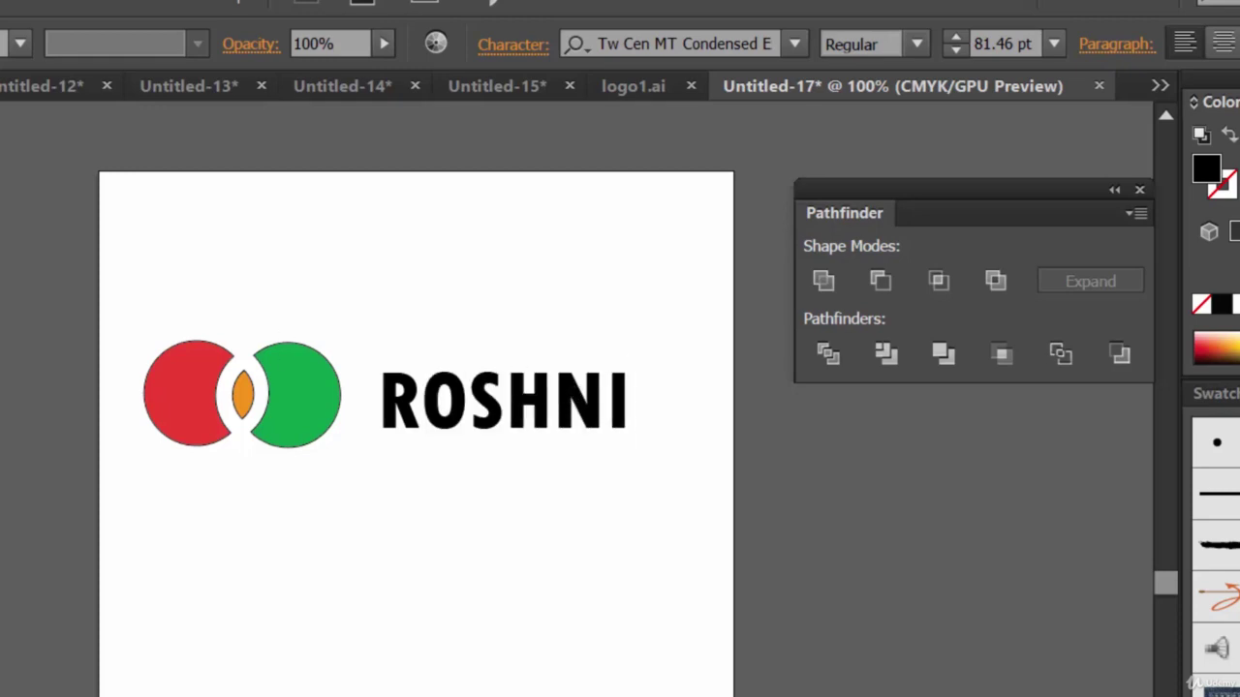
key("Escape")
left_click(585, 593)
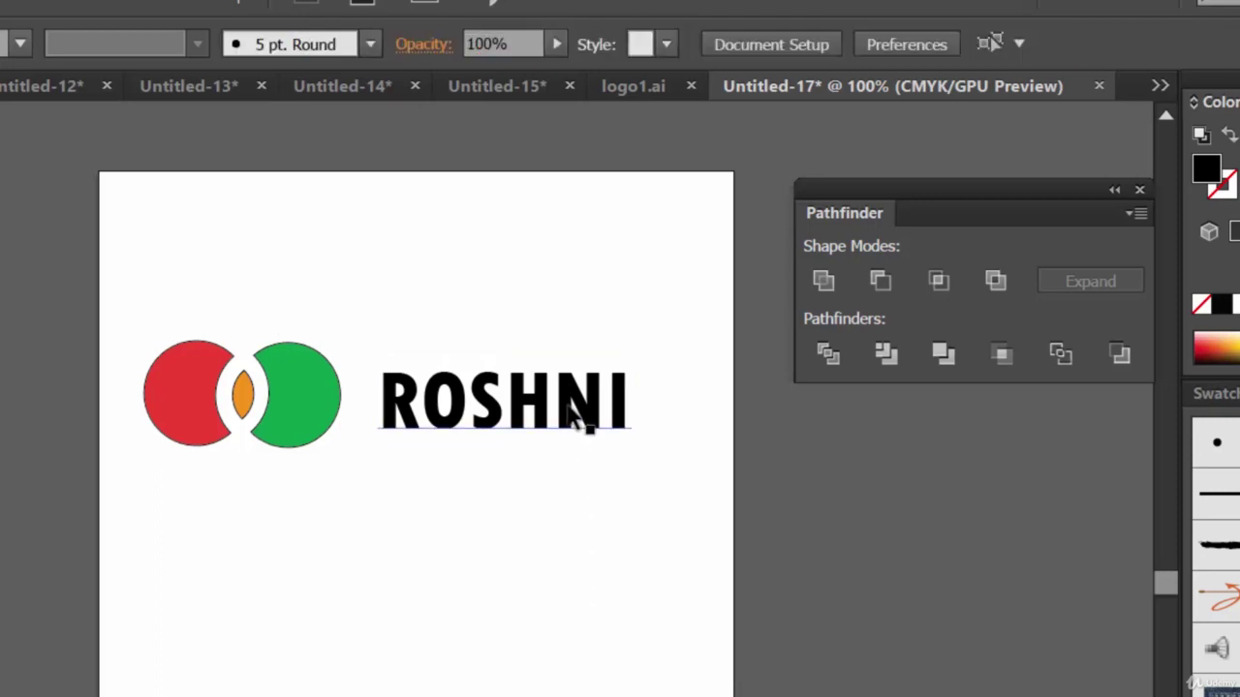
left_click_drag(569, 412, 563, 412)
left_click(590, 525)
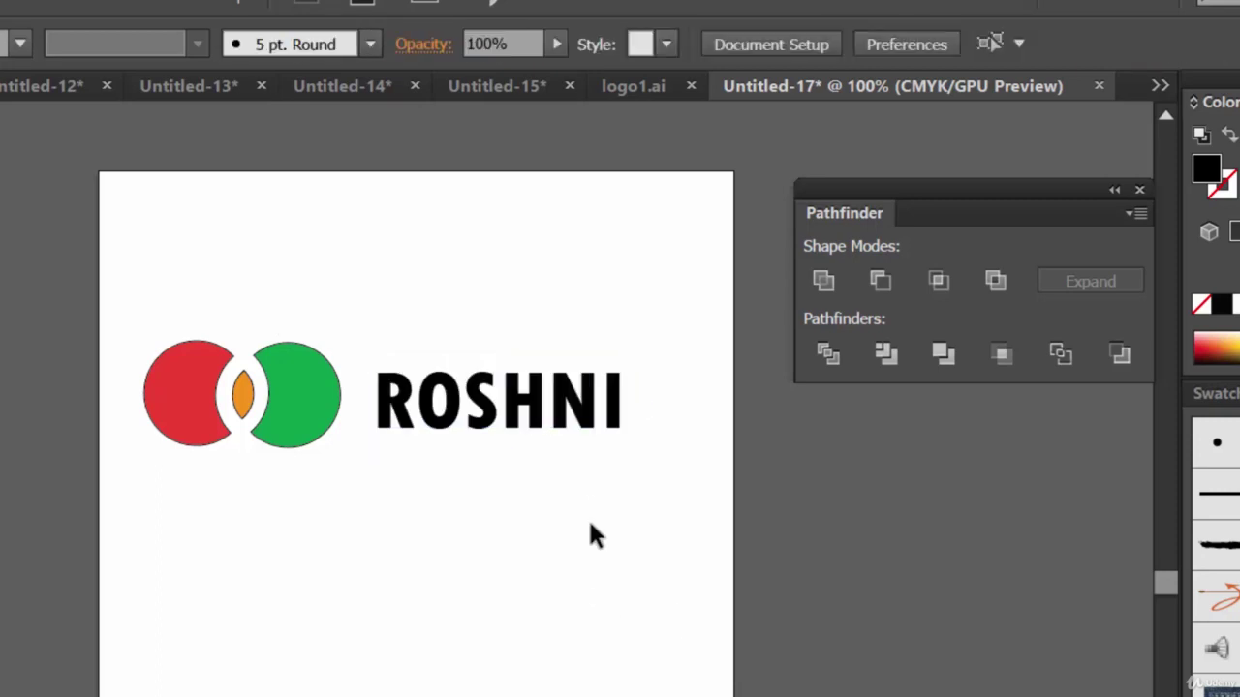
Move the circles and ROSHNI together down toward the page centre.
left_click_drag(635, 496, 143, 260)
mouse_move(323, 404)
left_mouse_down()
mouse_move(351, 506)
mouse_move(345, 559)
left_mouse_up()
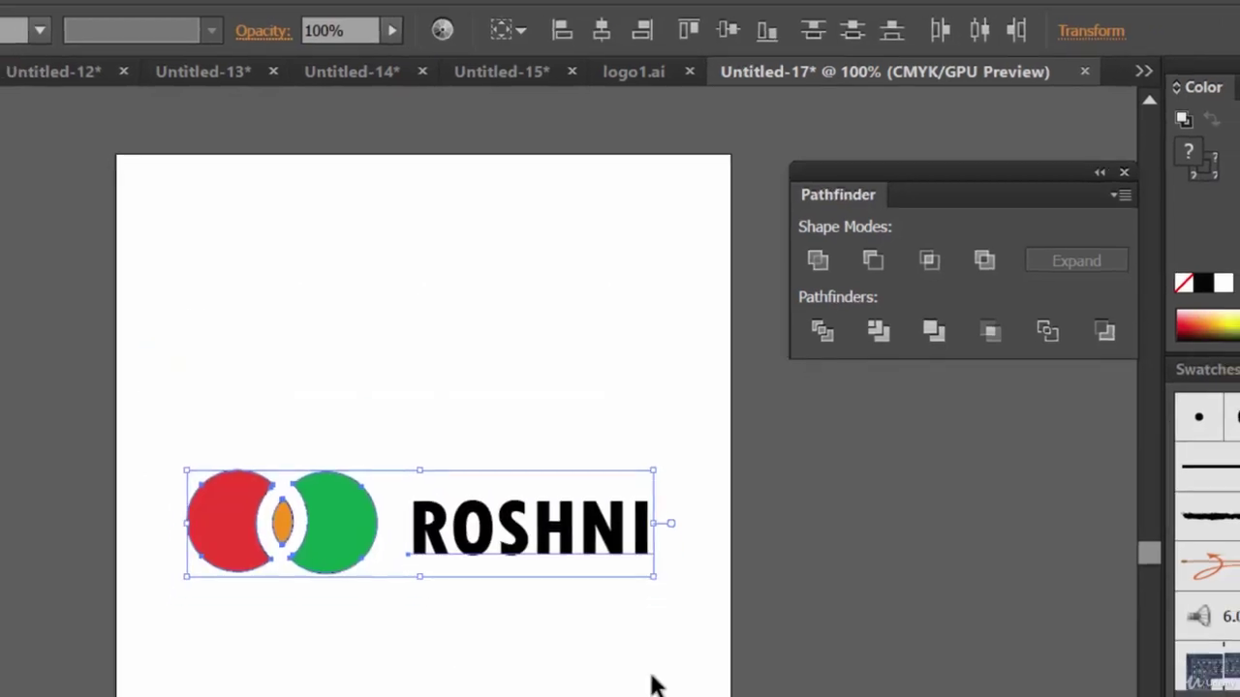
left_click(649, 543)
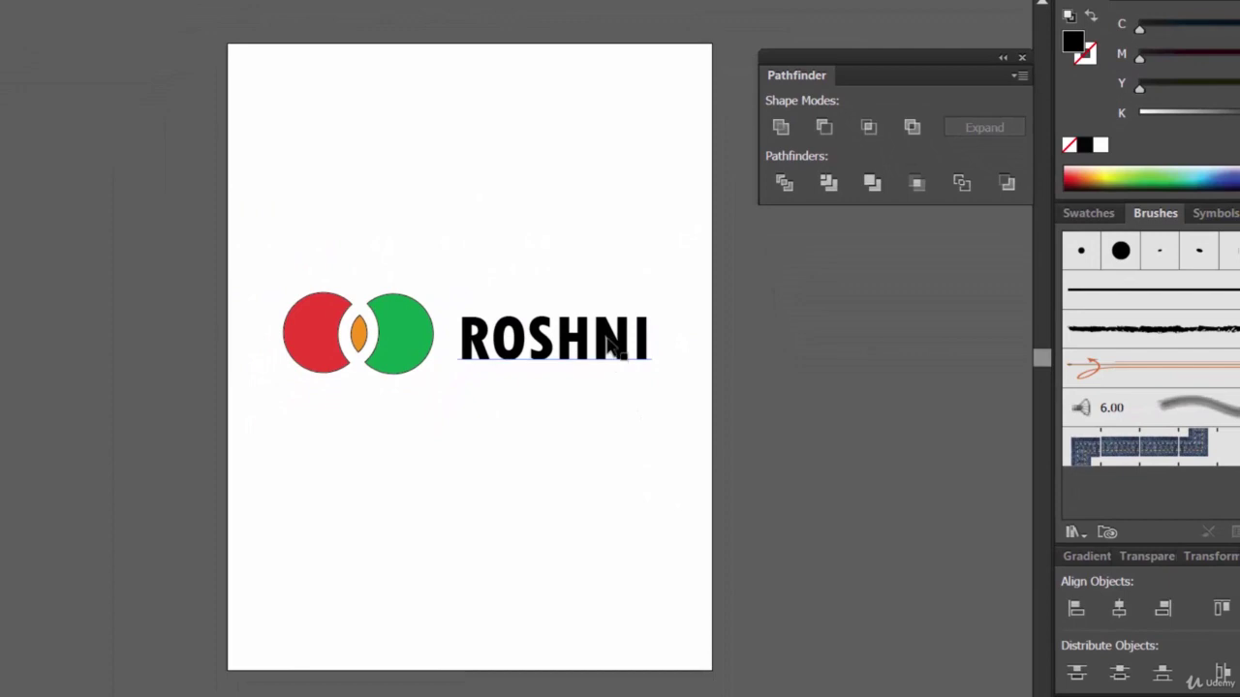
left_click(610, 341)
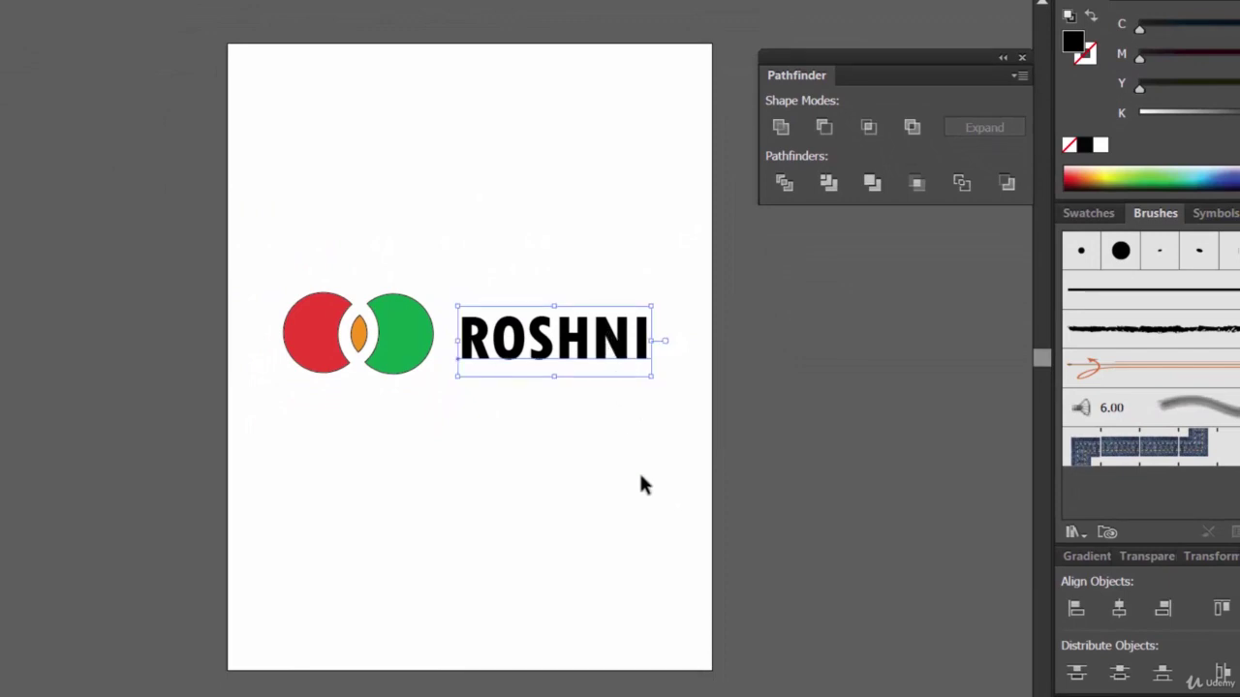
left_click(640, 476)
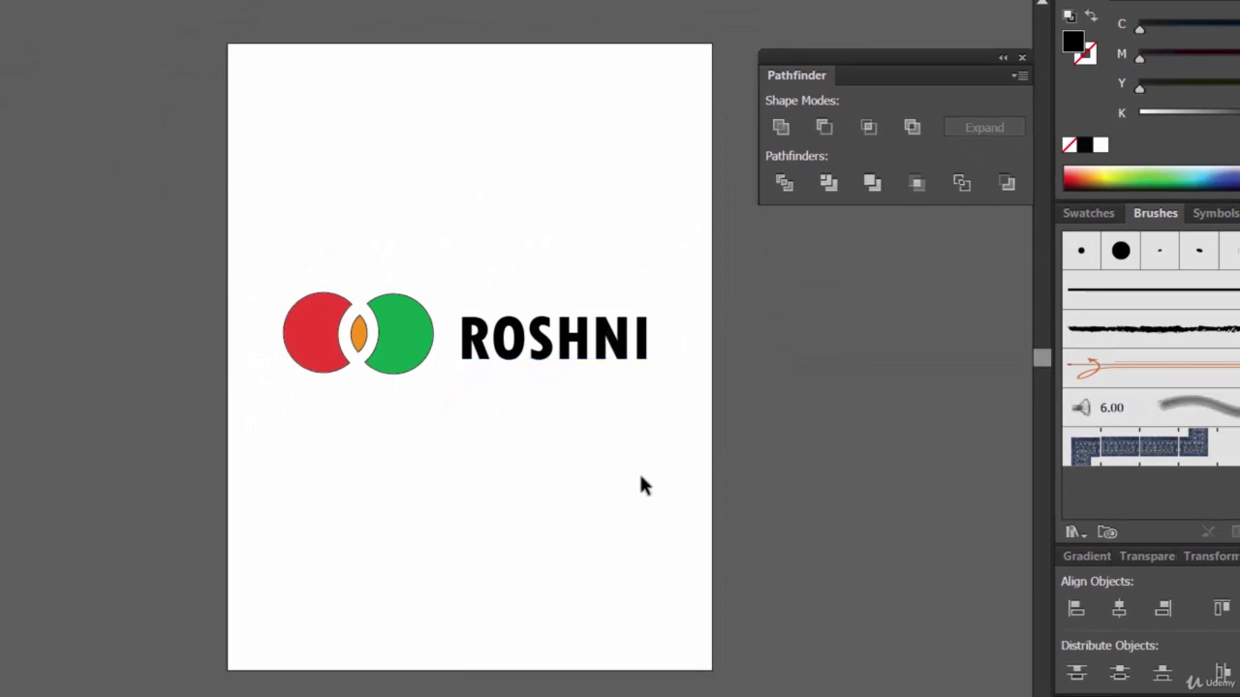
left_click(37, 16)
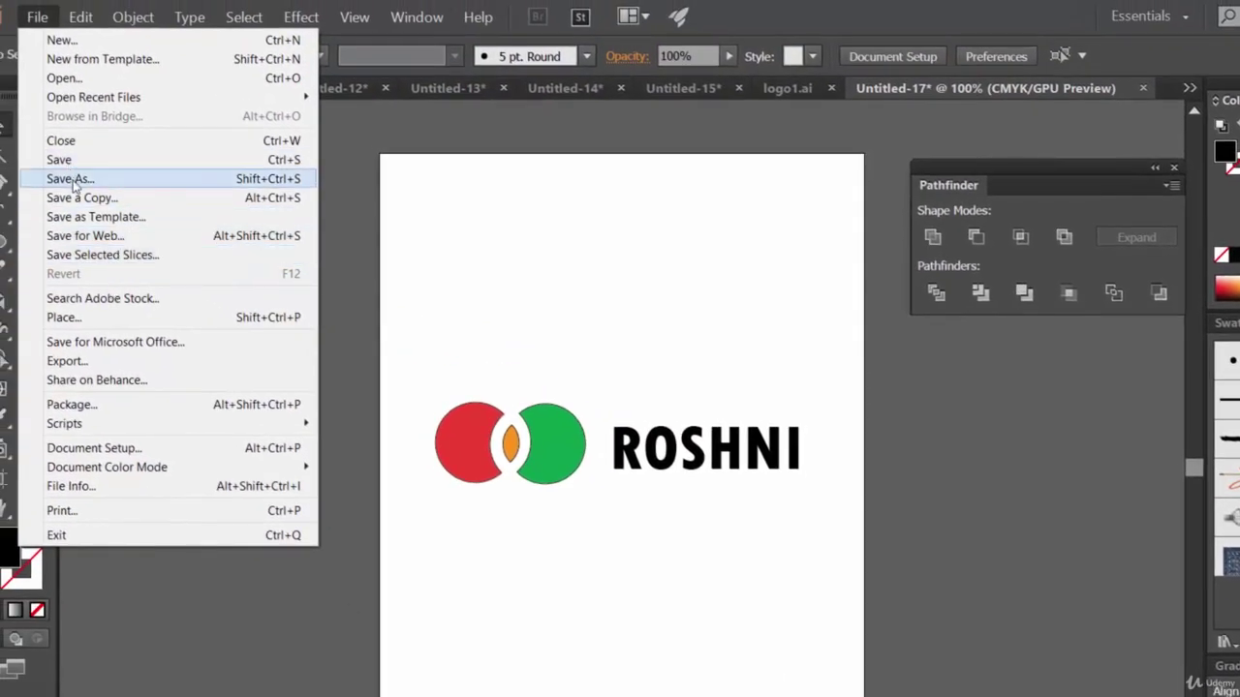
Save the ROSHNI logo as logo2.ai, accepting the default Illustrator options.
left_click(72, 179)
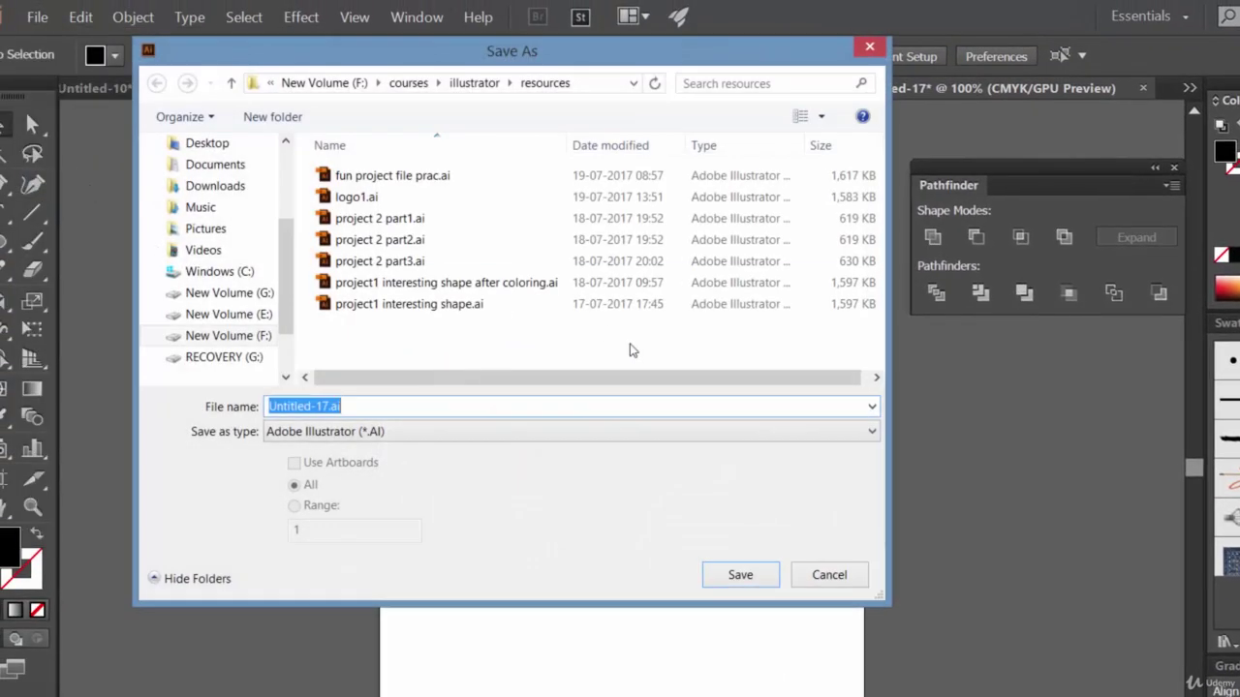
type("logo2")
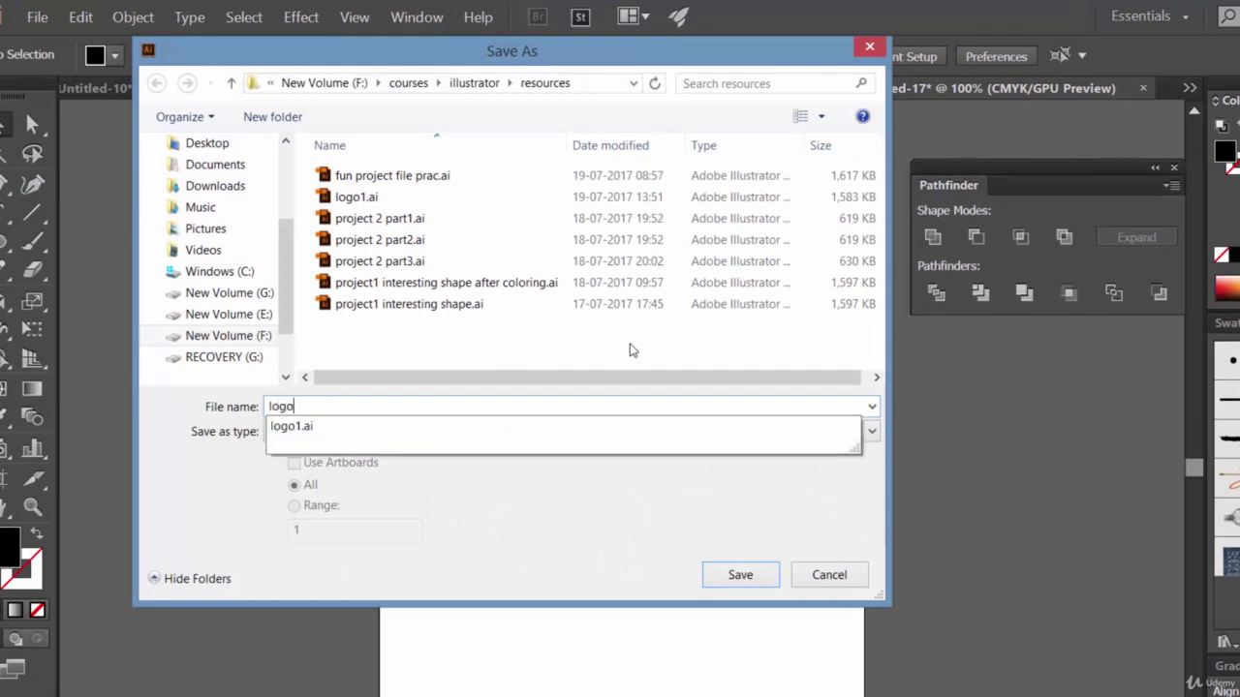
left_click(757, 578)
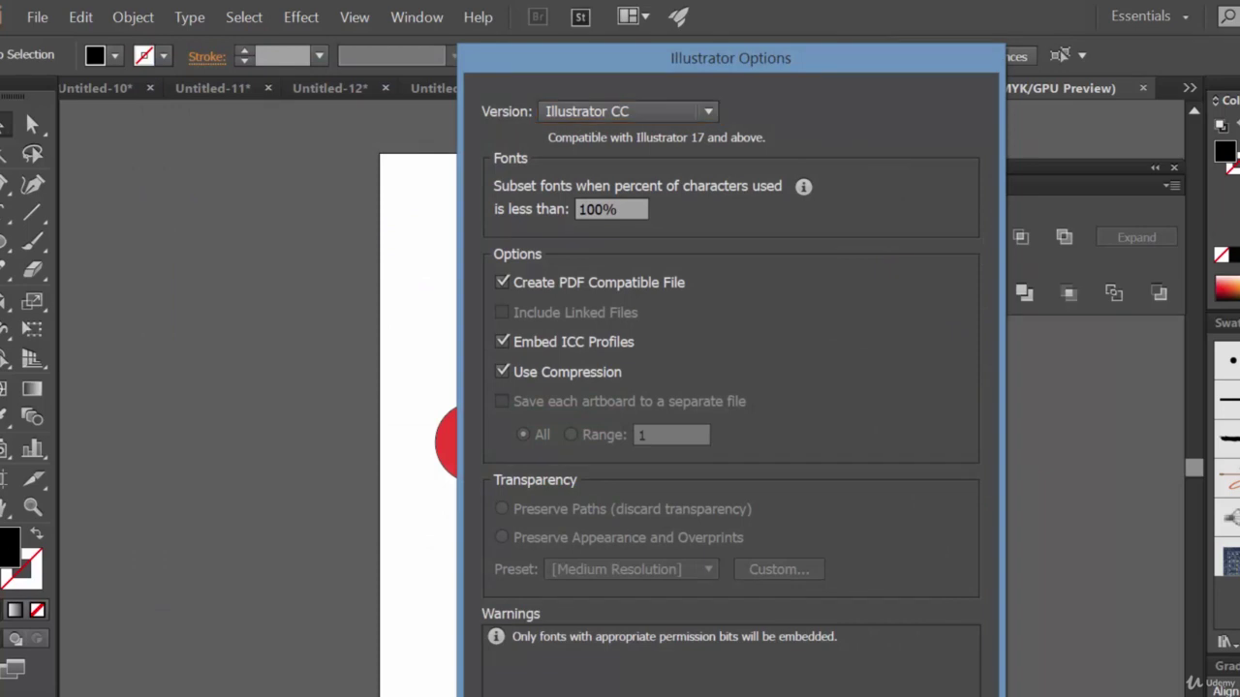
key("Return")
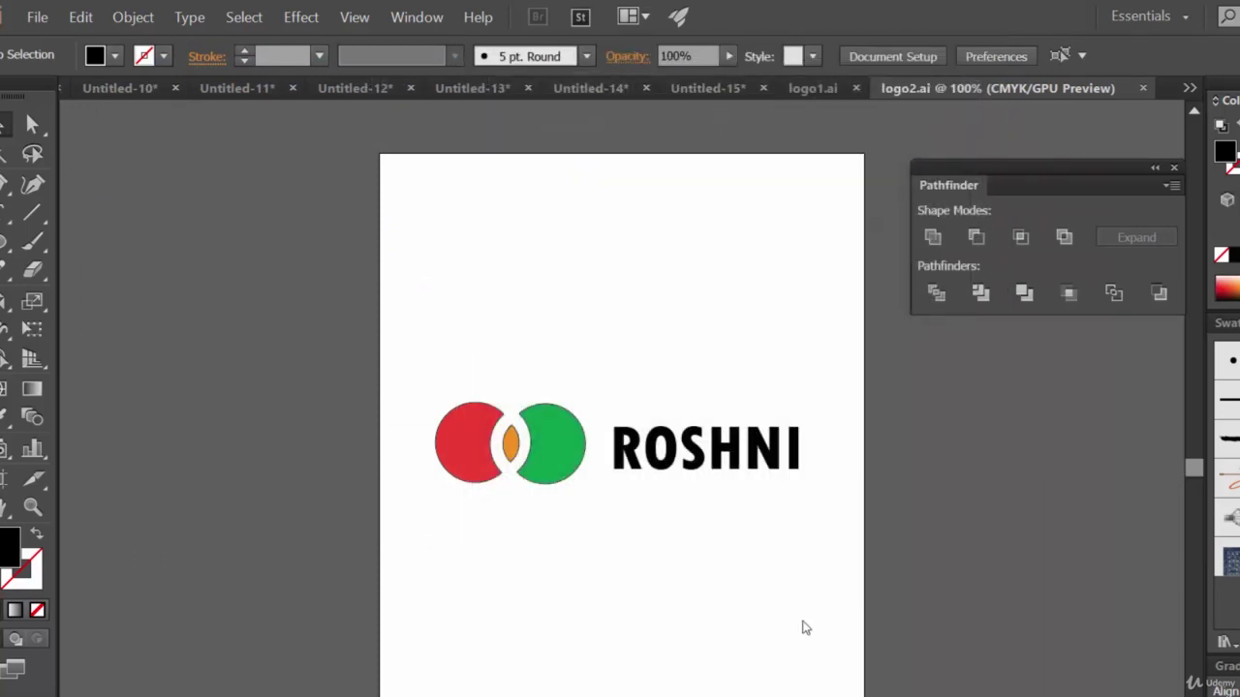